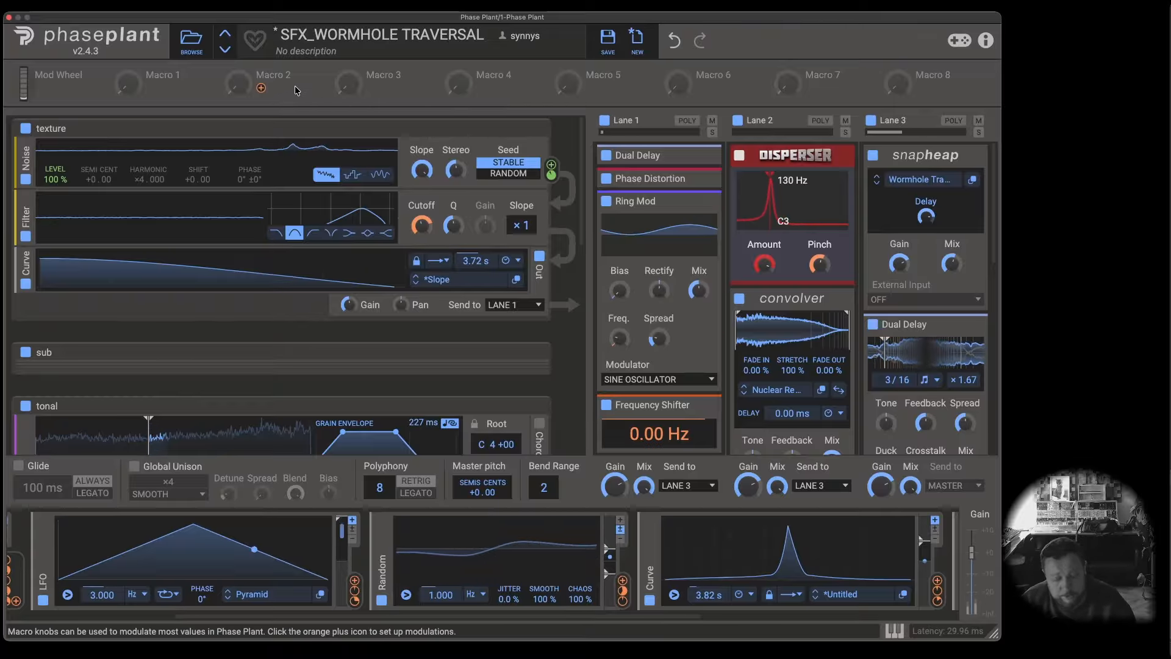
Step: Disable effect lanes 1, 2 and 3
{"action": "left_click", "coordinate": [605, 120]}
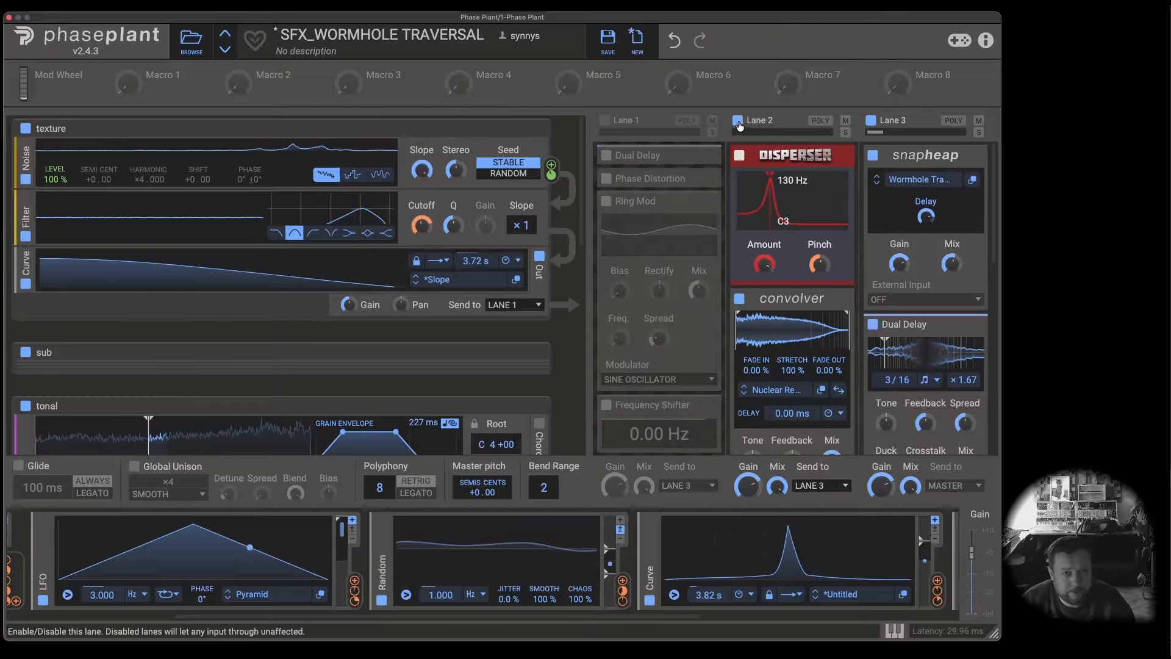
{"action": "left_click", "coordinate": [739, 120]}
{"action": "left_click", "coordinate": [871, 120]}
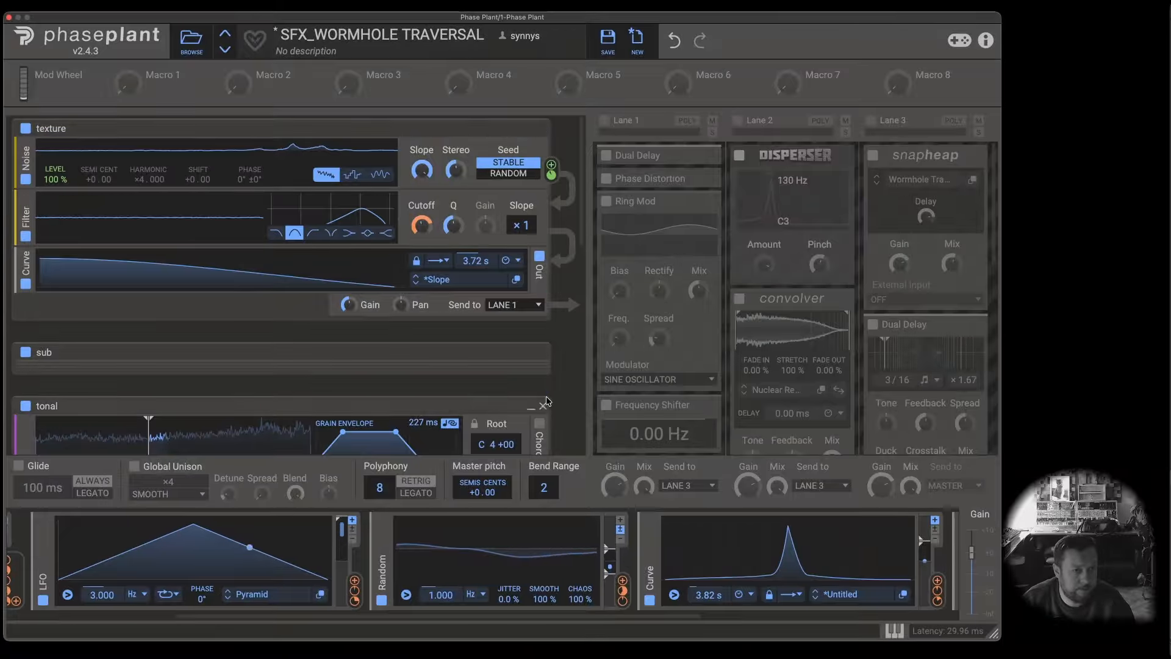
Step: Collapse the tonal and impact generator groups
{"action": "left_click", "coordinate": [530, 406]}
{"action": "scroll", "coordinate": [532, 366], "scroll_direction": "down", "scroll_amount": 5}
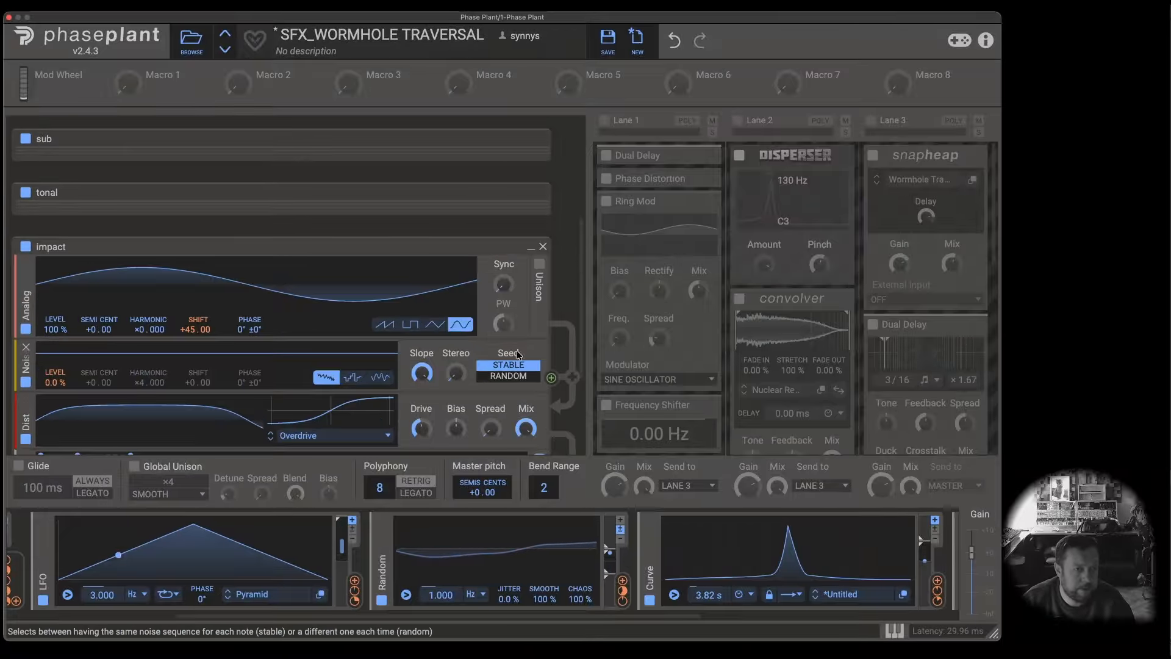
{"action": "left_click", "coordinate": [531, 246]}
{"action": "scroll", "coordinate": [295, 291], "scroll_direction": "up", "scroll_amount": 3}
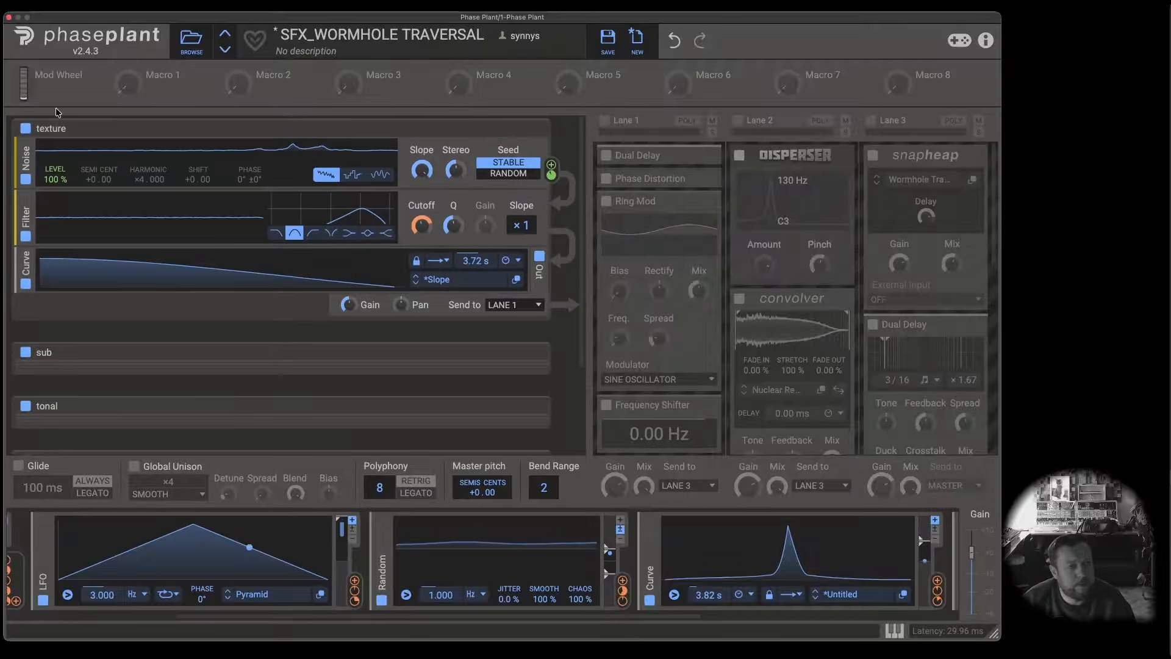
Step: Disable the sub, tonal and impact groups, leaving only the texture group active
{"action": "scroll", "coordinate": [68, 256], "scroll_direction": "down", "scroll_amount": 1}
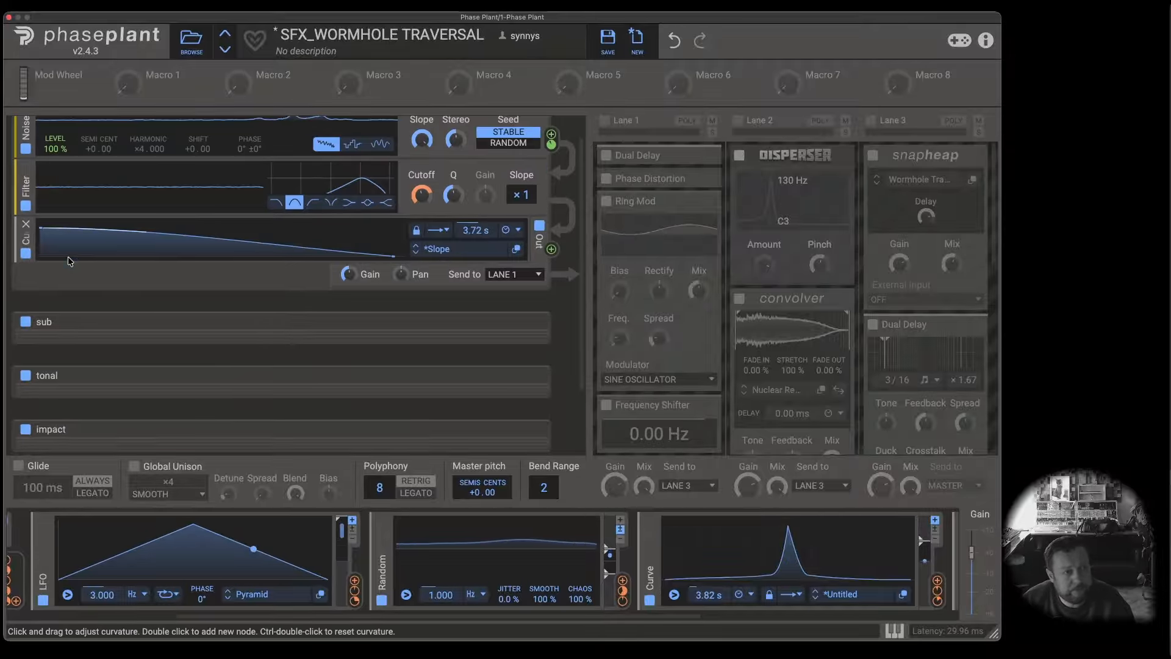
{"action": "left_click", "coordinate": [25, 322]}
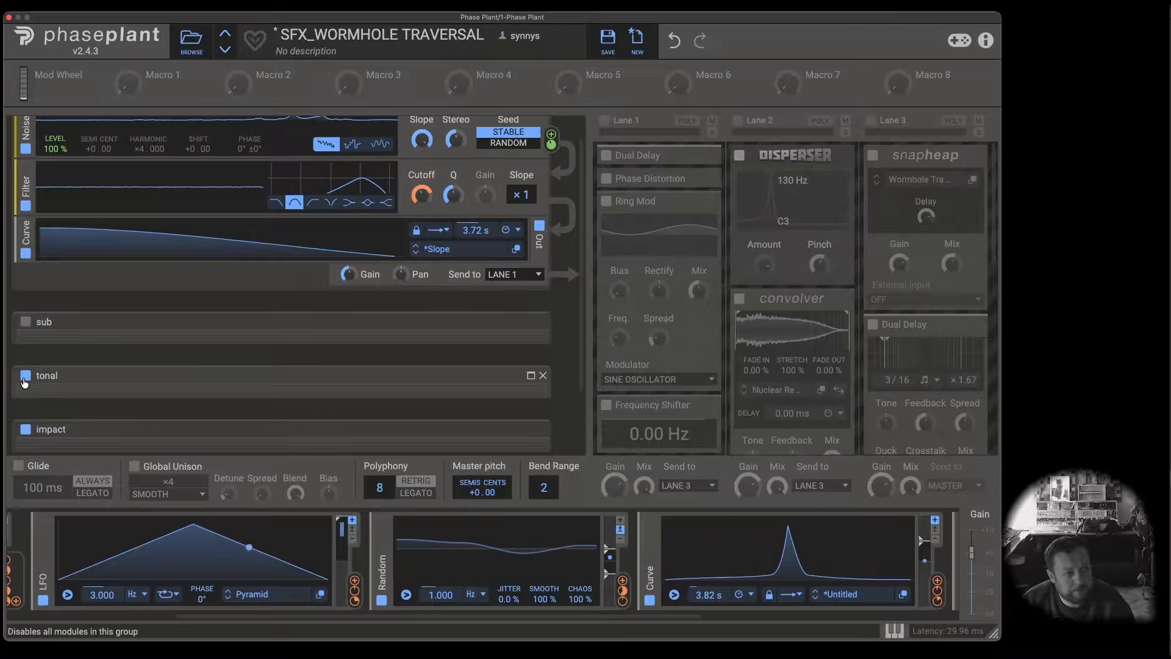
{"action": "left_click", "coordinate": [26, 375]}
{"action": "left_click", "coordinate": [25, 429]}
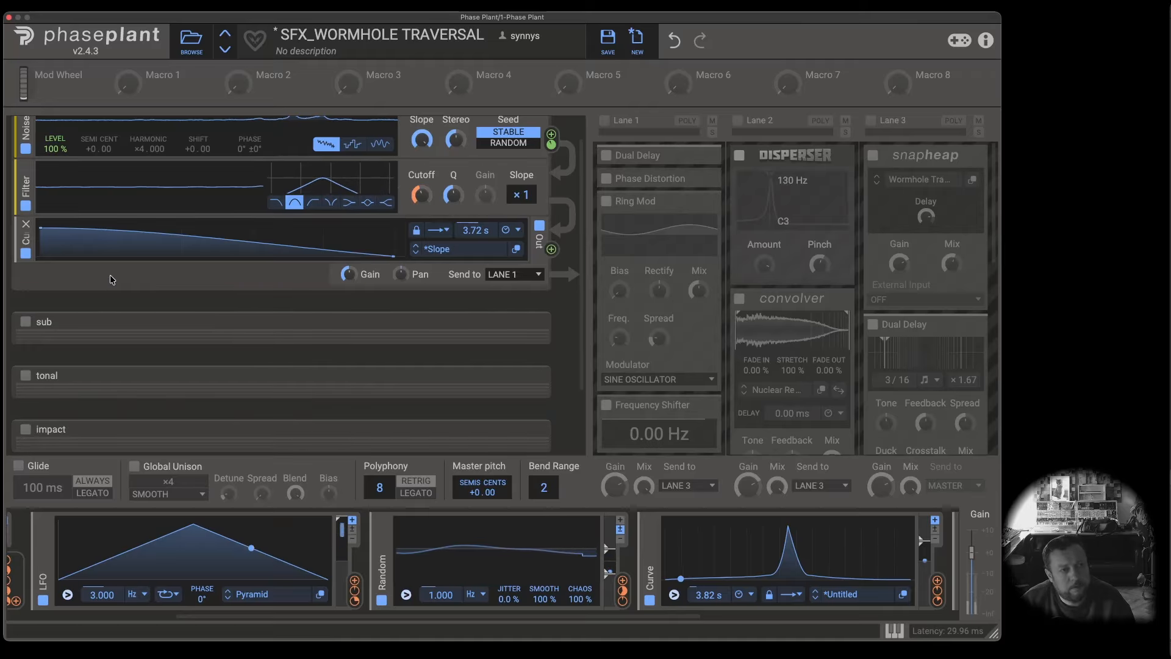
Step: Examine the modulation routed to the texture group's noise generator and filter cutoff, along with the modulators
{"action": "scroll", "coordinate": [163, 250], "scroll_direction": "up", "scroll_amount": 1}
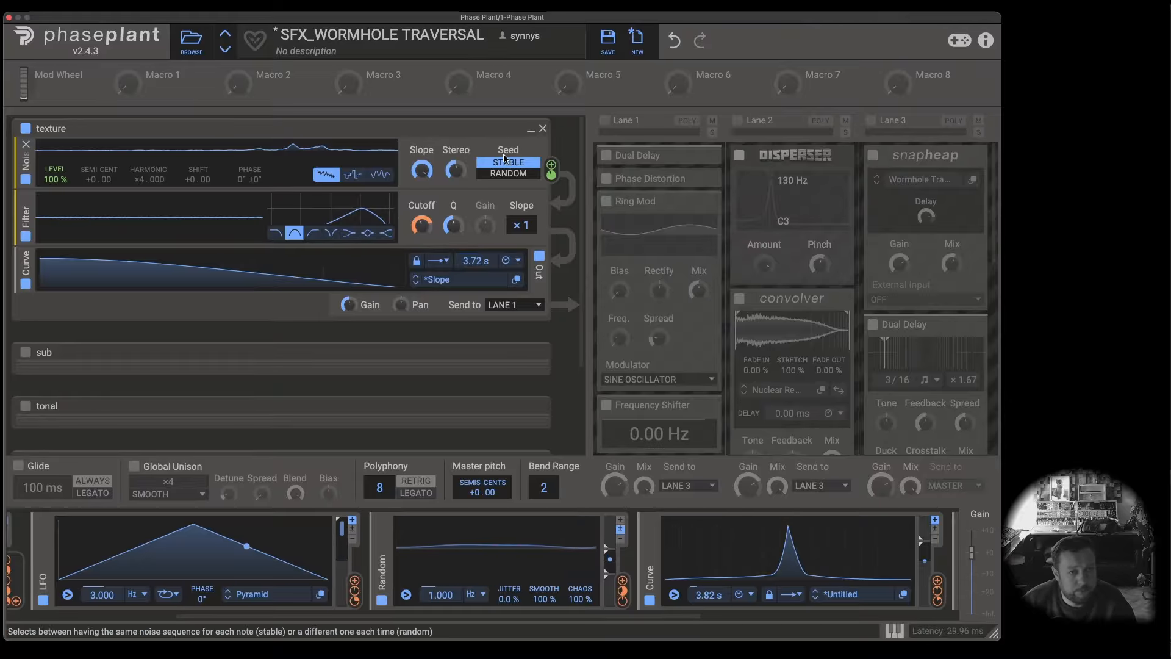
{"action": "mouse_move", "coordinate": [556, 177]}
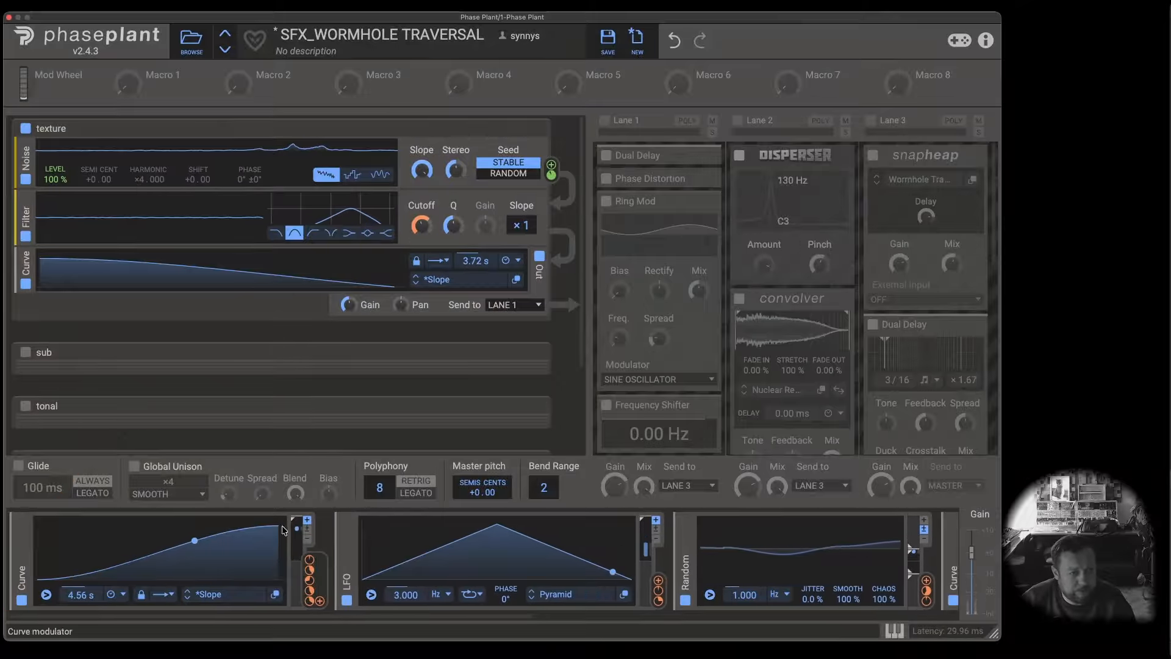
{"action": "scroll", "coordinate": [279, 532], "scroll_direction": "right", "scroll_amount": 5}
{"action": "scroll", "coordinate": [279, 532], "scroll_direction": "left", "scroll_amount": 8}
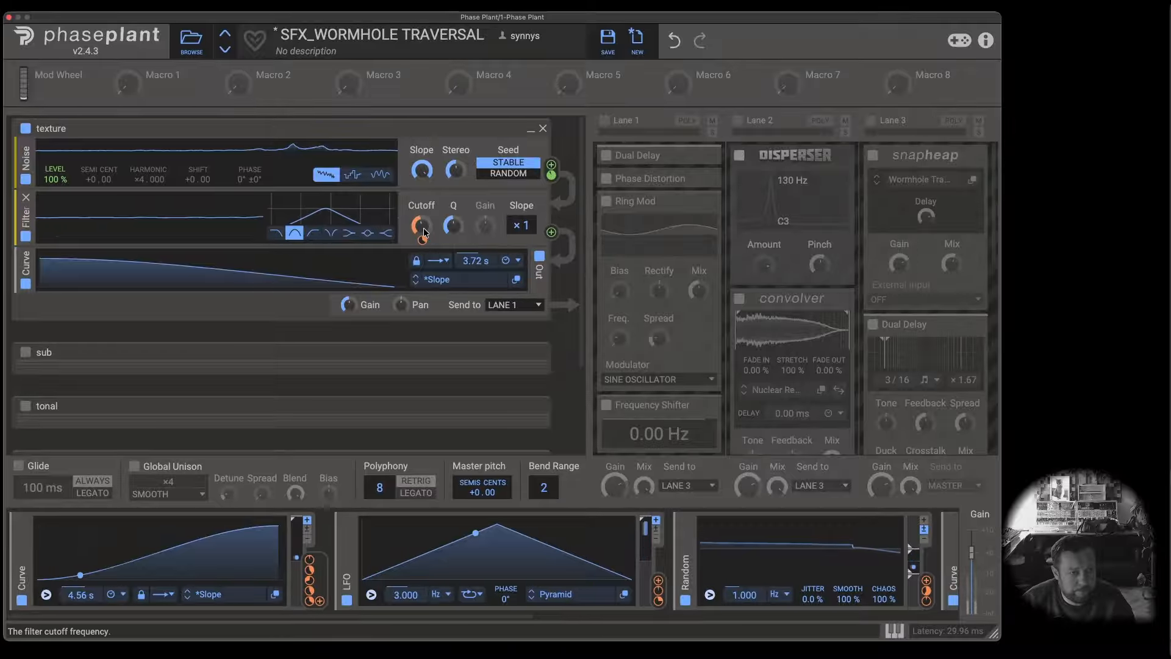
{"action": "mouse_move", "coordinate": [424, 244]}
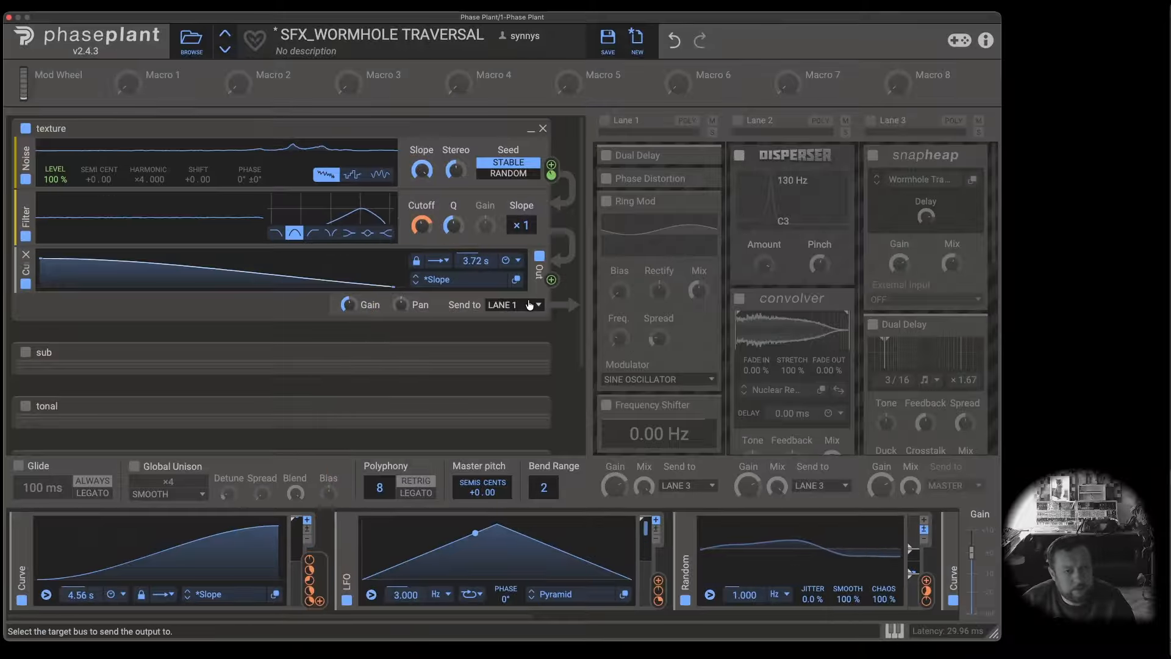
Step: Enable Lane 1, expand its Dual Delay to check the delay-time modulation, and expand Phase Distortion
{"action": "left_click", "coordinate": [605, 122]}
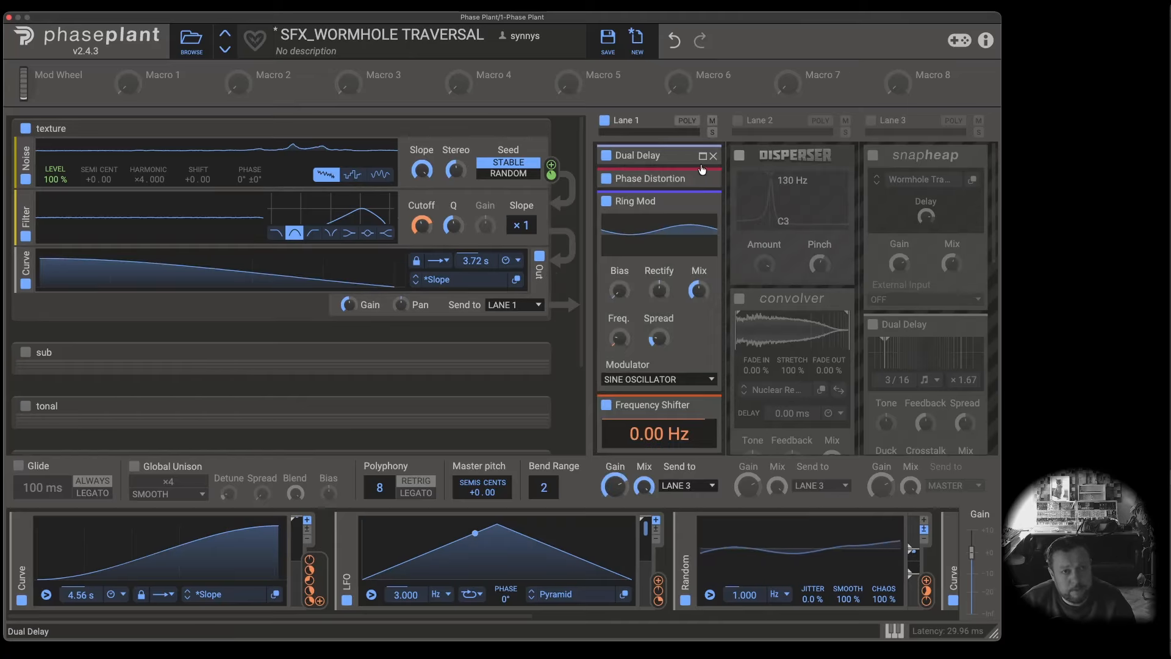
{"action": "left_click", "coordinate": [702, 158]}
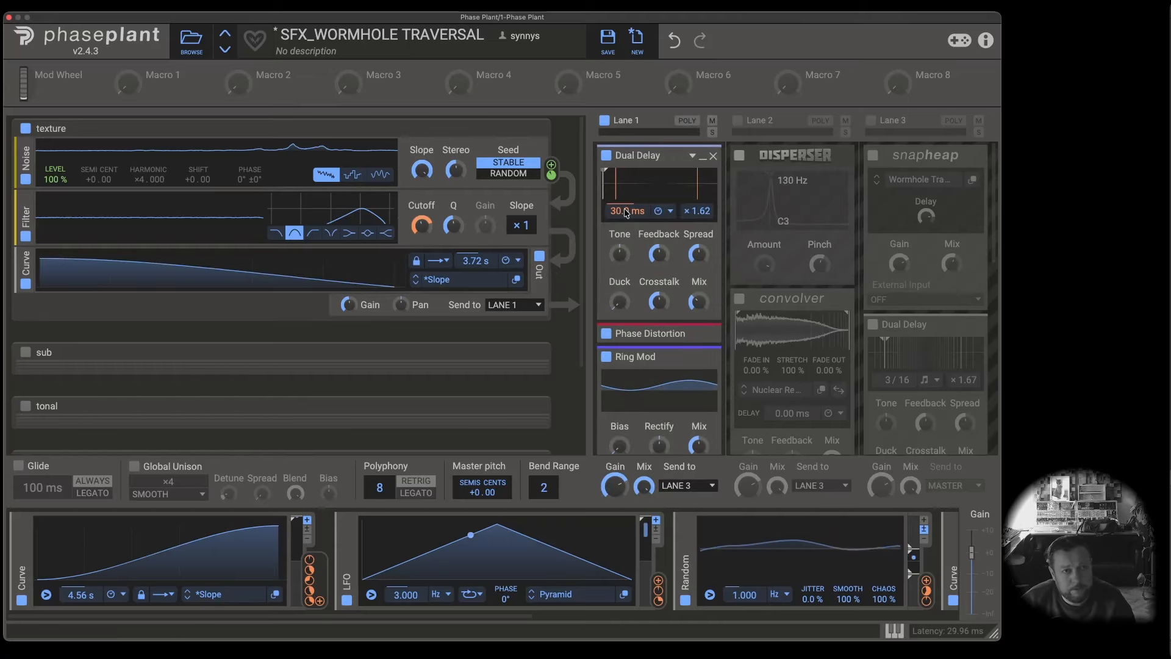
{"action": "mouse_move", "coordinate": [628, 224]}
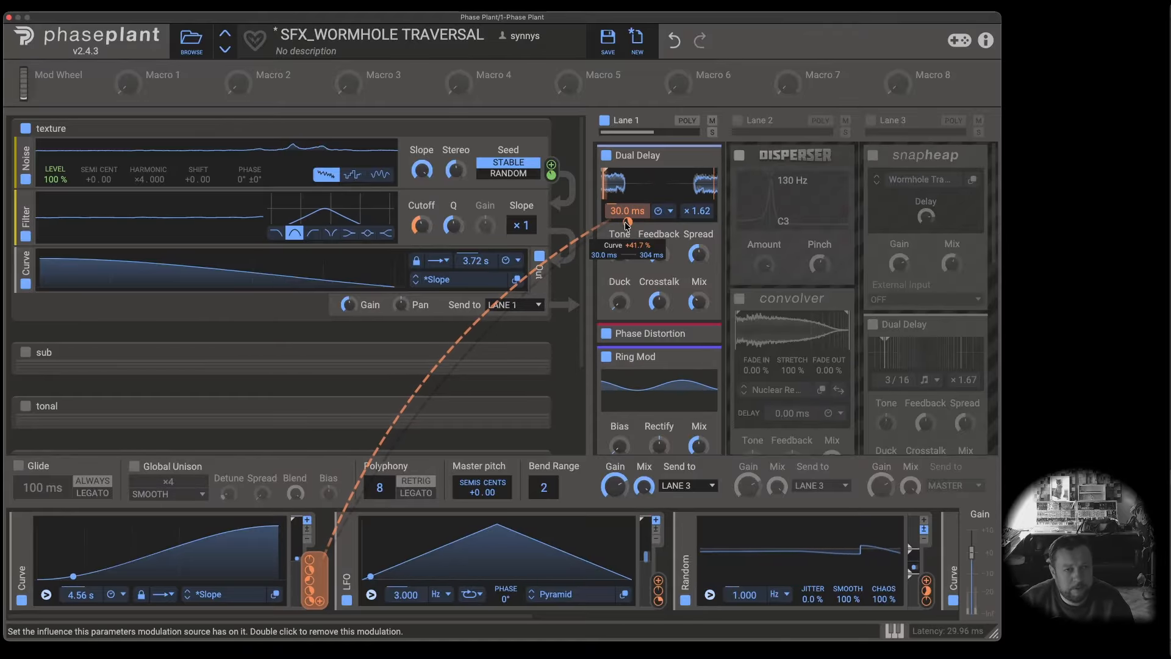
{"action": "left_click", "coordinate": [697, 330]}
Step: Review Lane 1's Ring Mod and Frequency Shifter modulation, and compare the sound with the lane bypassed and active
{"action": "scroll", "coordinate": [620, 335], "scroll_direction": "down", "scroll_amount": 2}
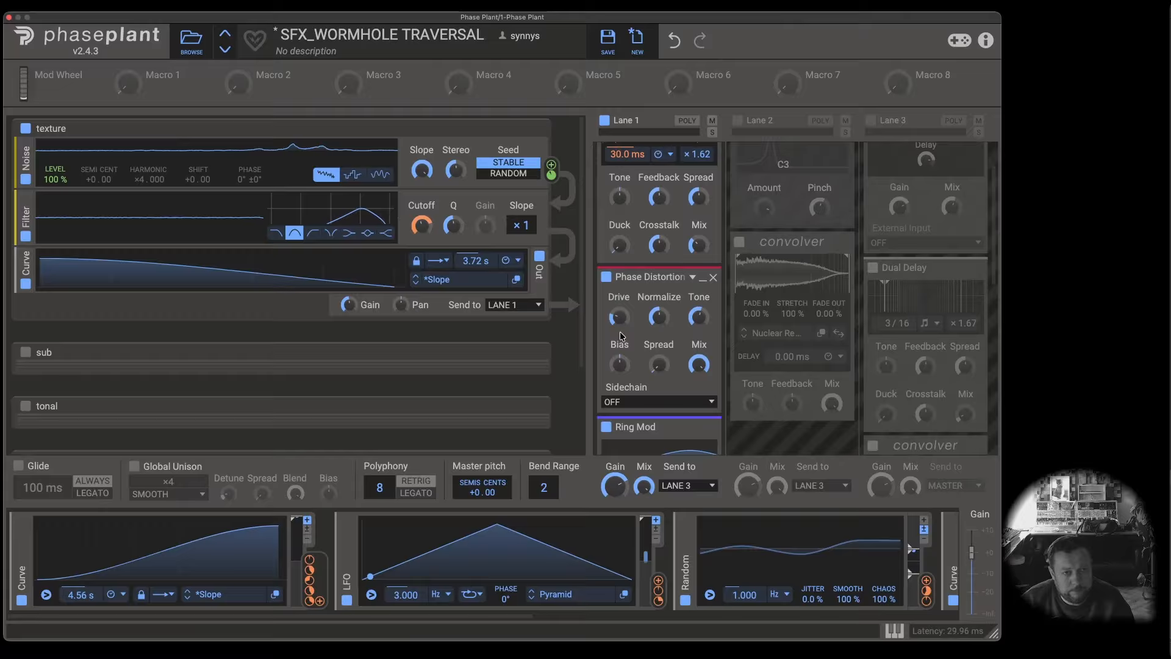
{"action": "scroll", "coordinate": [701, 335], "scroll_direction": "down", "scroll_amount": 6}
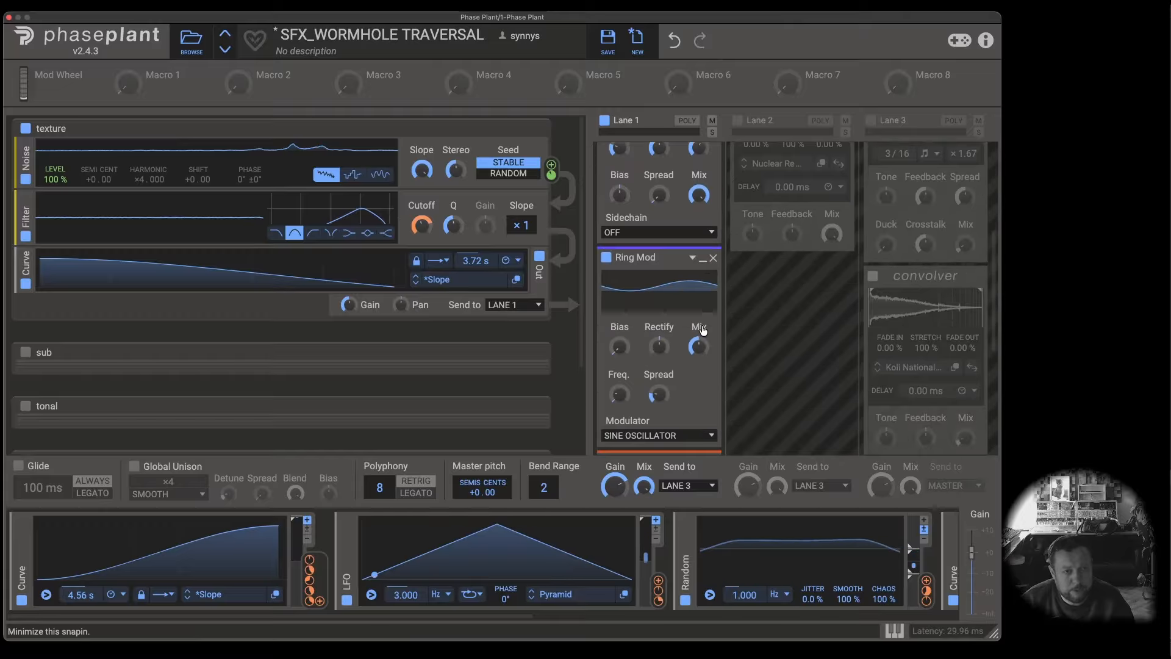
{"action": "scroll", "coordinate": [702, 323], "scroll_direction": "down", "scroll_amount": 3}
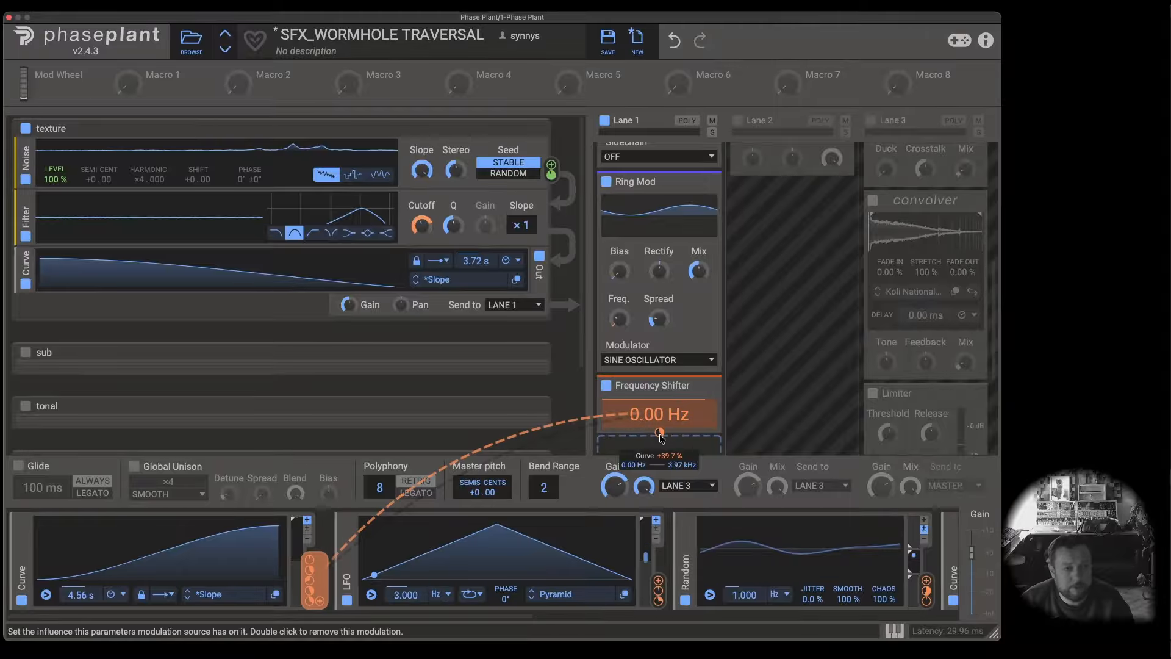
{"action": "double_click", "coordinate": [660, 435]}
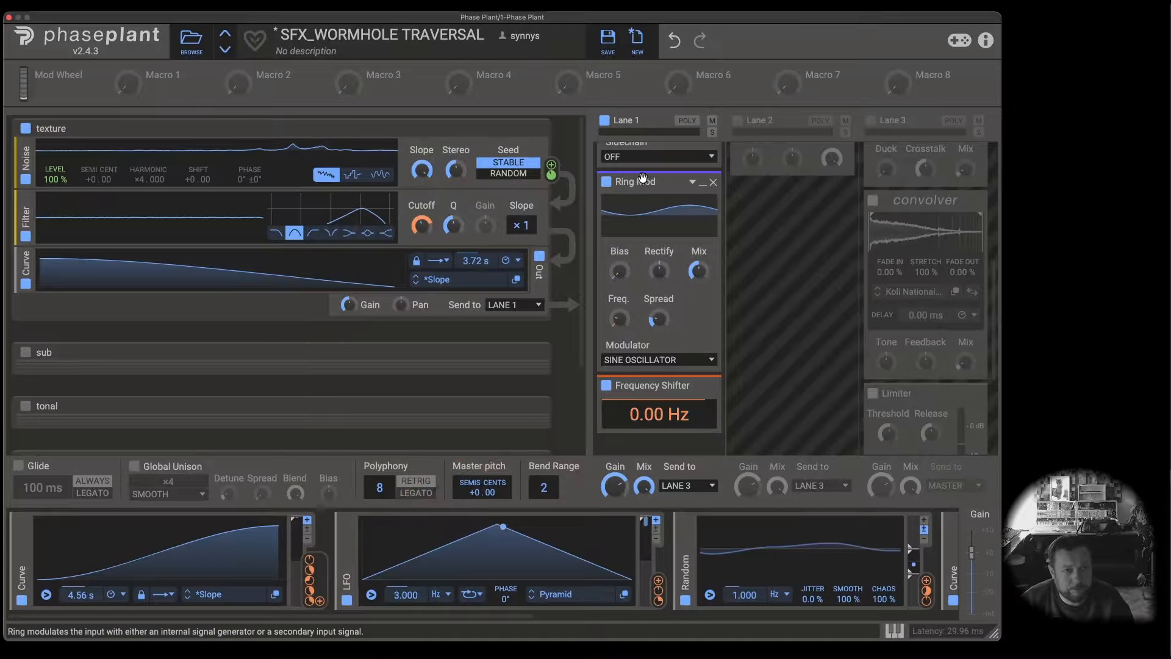
{"action": "left_click", "coordinate": [604, 121]}
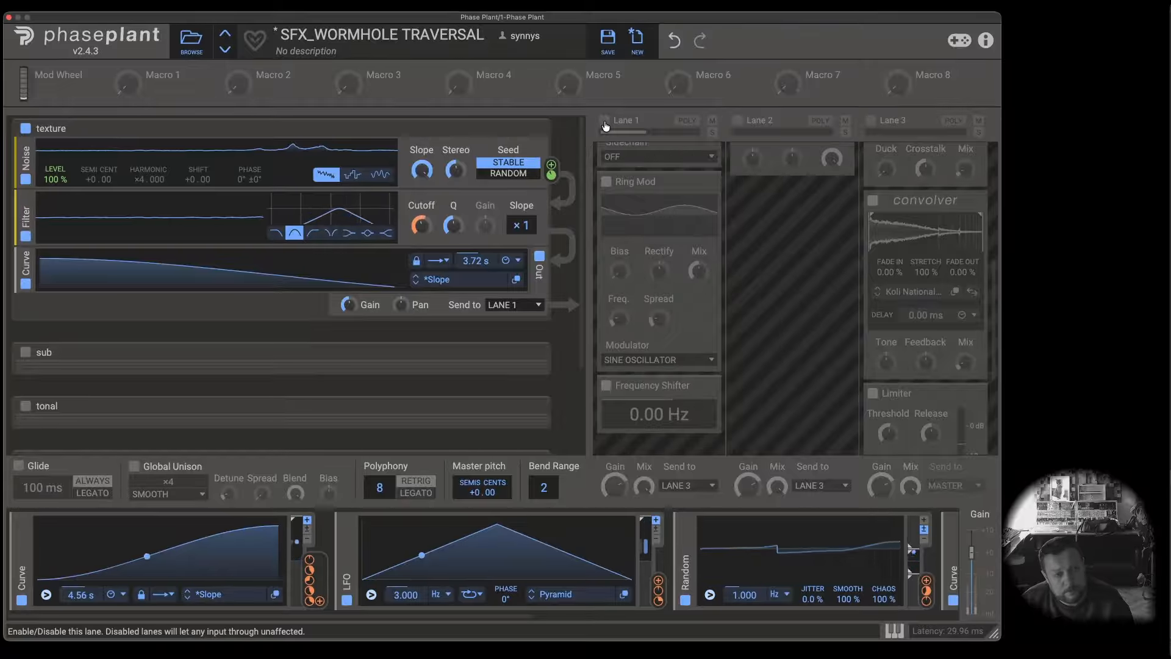
{"action": "left_click", "coordinate": [605, 124]}
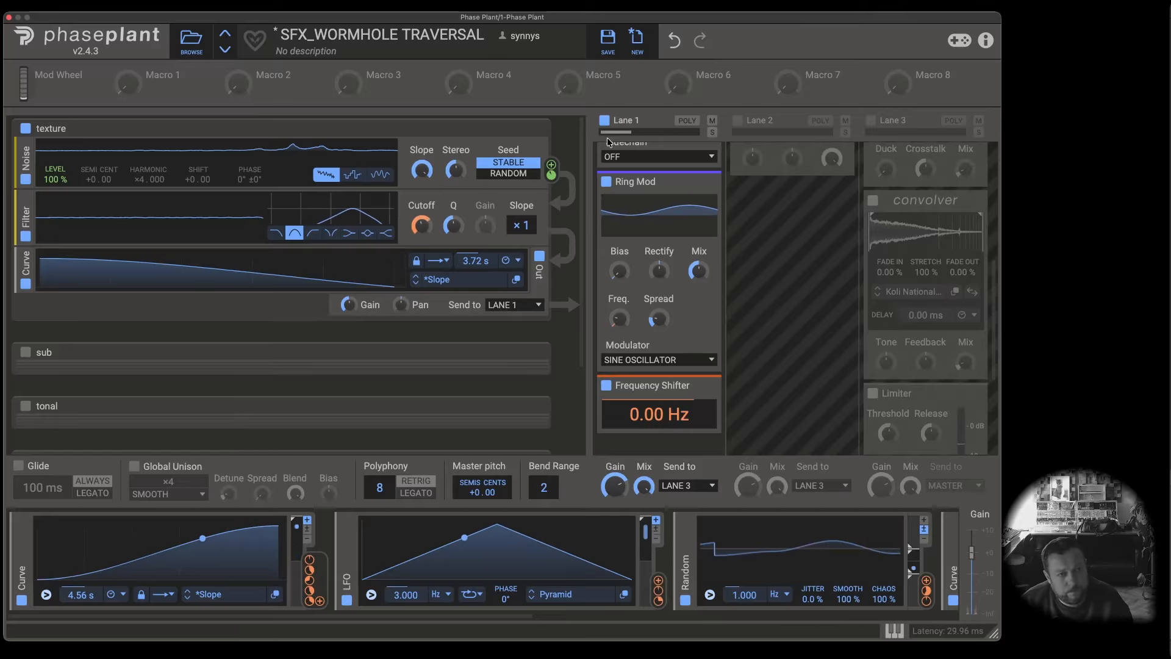
Step: Disable and collapse the texture group, and enable and expand the sub group
{"action": "left_click", "coordinate": [25, 128]}
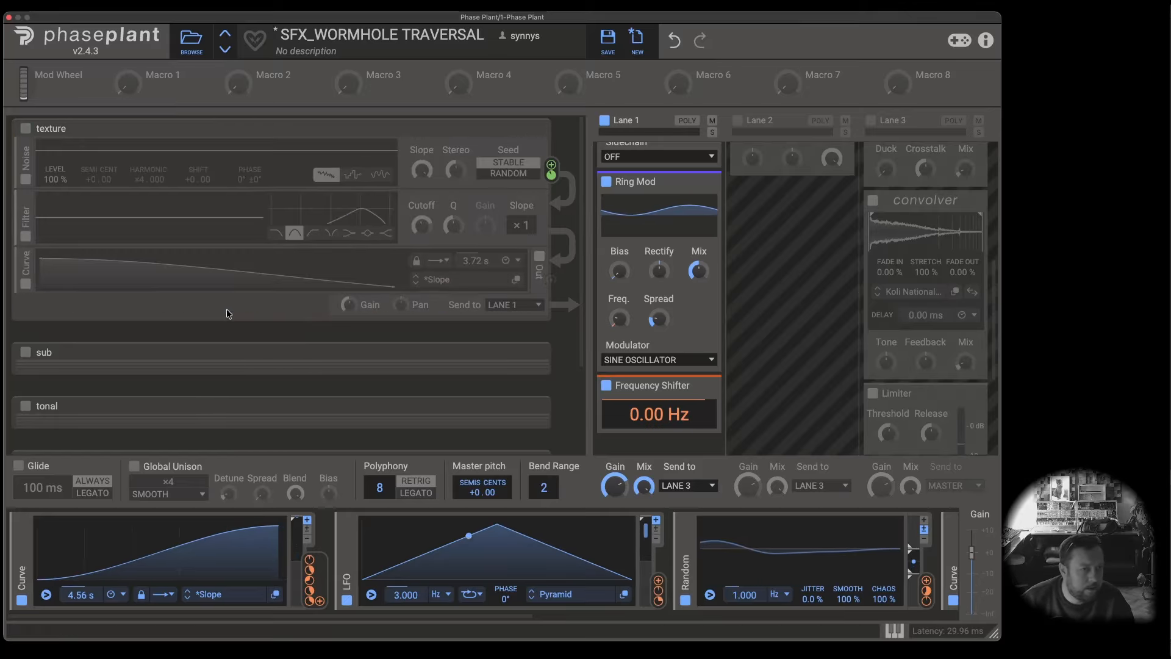
{"action": "left_click", "coordinate": [531, 129]}
{"action": "left_click", "coordinate": [25, 182]}
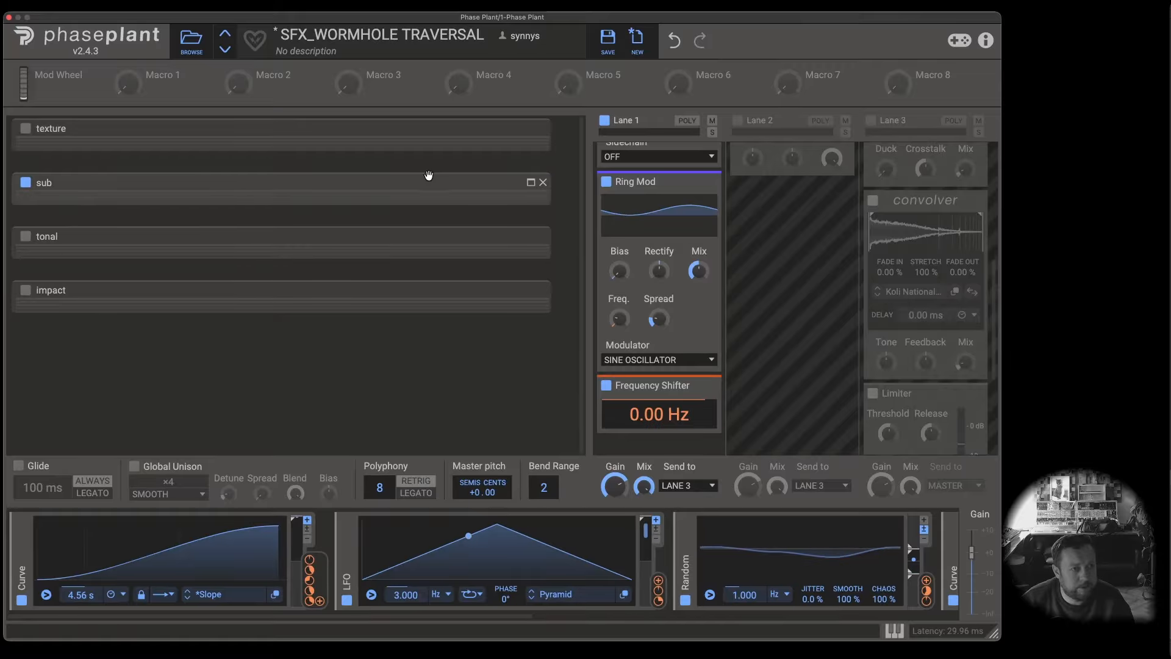
{"action": "left_click", "coordinate": [531, 183]}
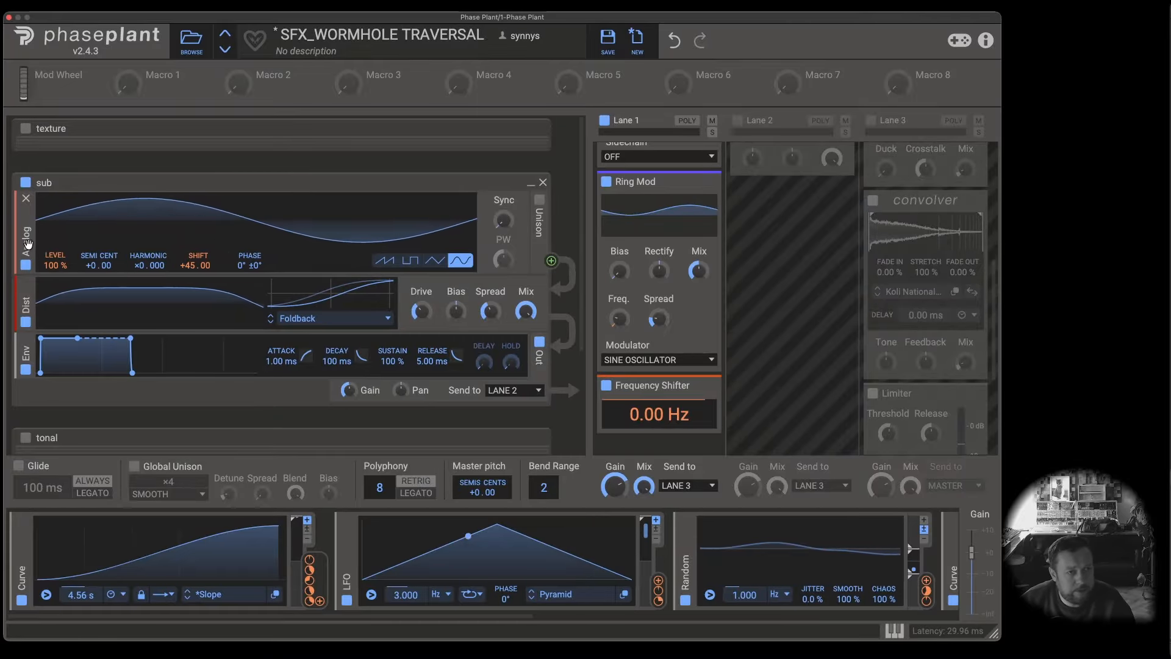
Step: Examine the modulation on the level and shift of the sub group's Analog oscillator, and its modulator sources
{"action": "mouse_move", "coordinate": [57, 276]}
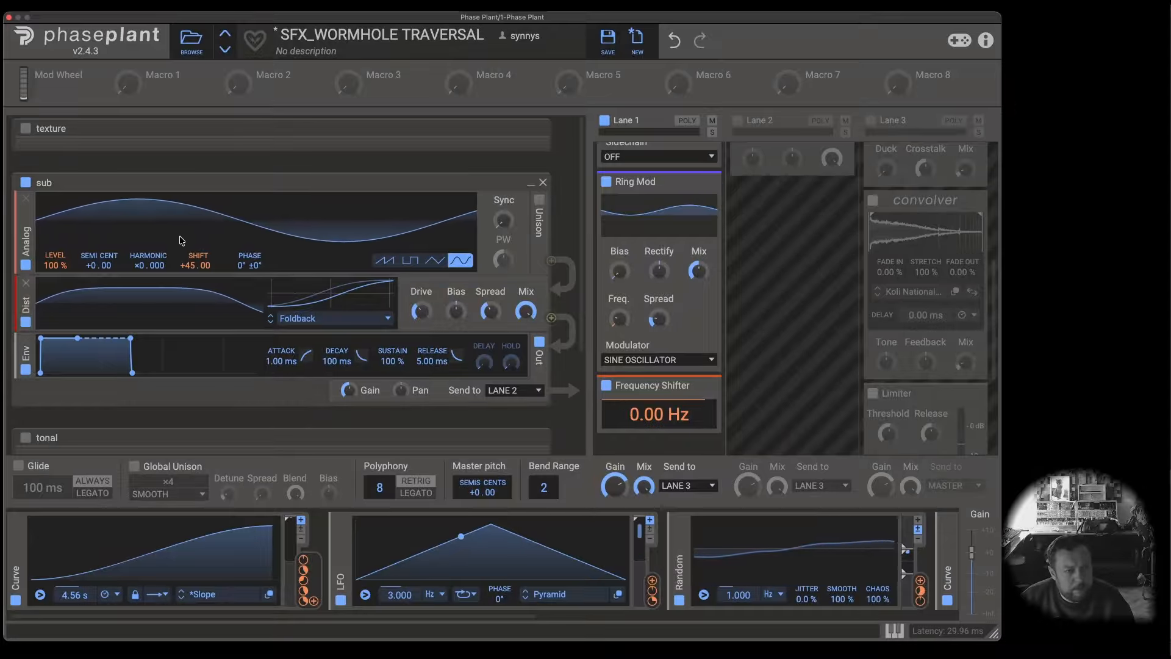
{"action": "mouse_move", "coordinate": [192, 277]}
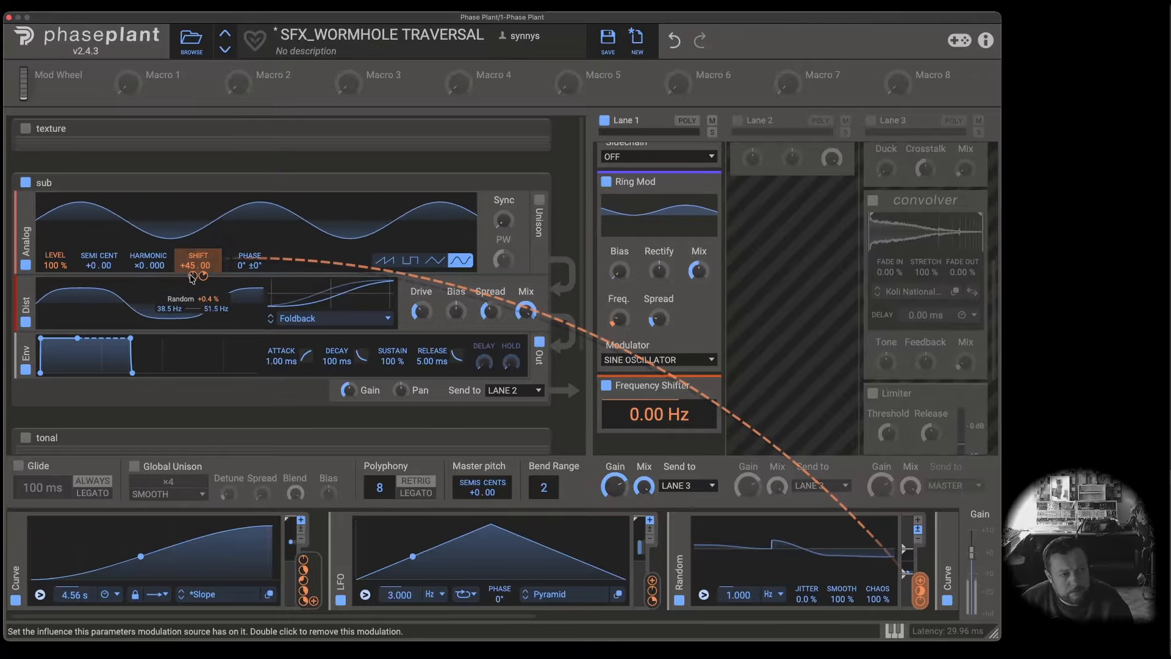
{"action": "scroll", "coordinate": [613, 534], "scroll_direction": "right", "scroll_amount": 5}
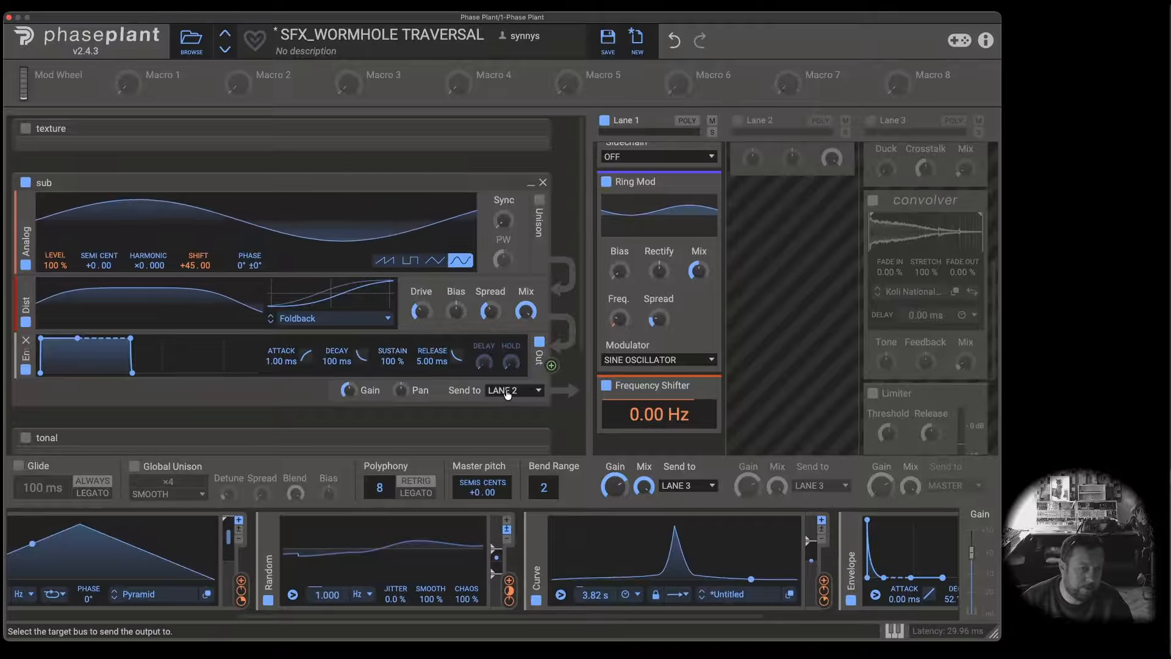
Step: Enable Lane 2 and bypass its Convolver
{"action": "scroll", "coordinate": [783, 231], "scroll_direction": "up", "scroll_amount": 5}
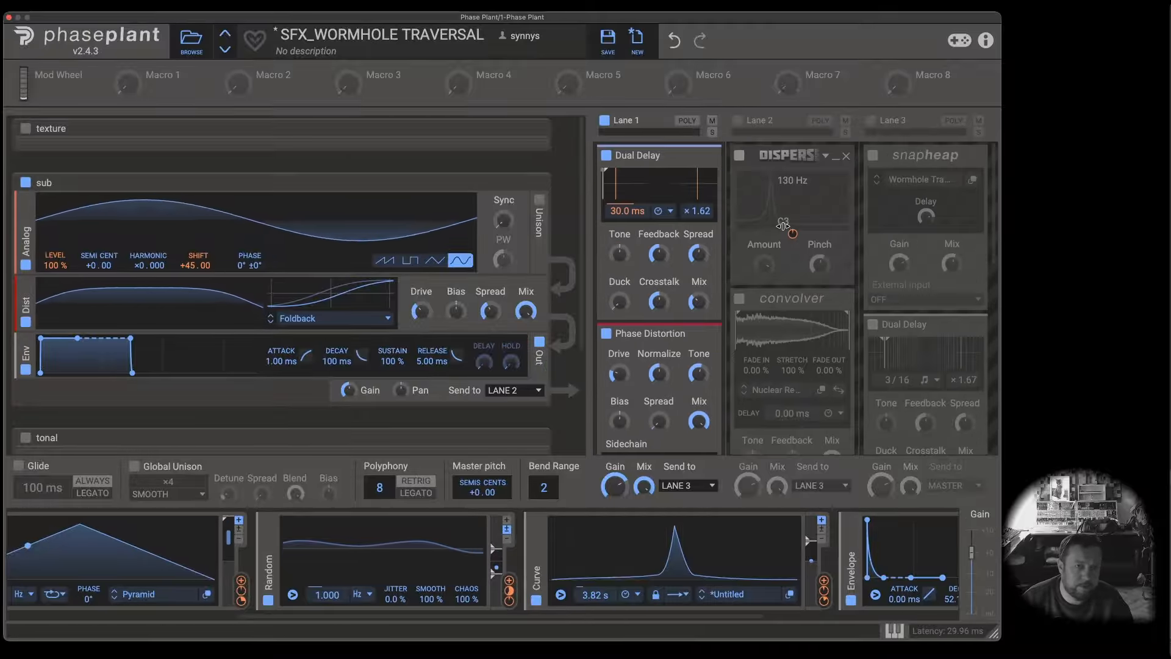
{"action": "left_click", "coordinate": [737, 120]}
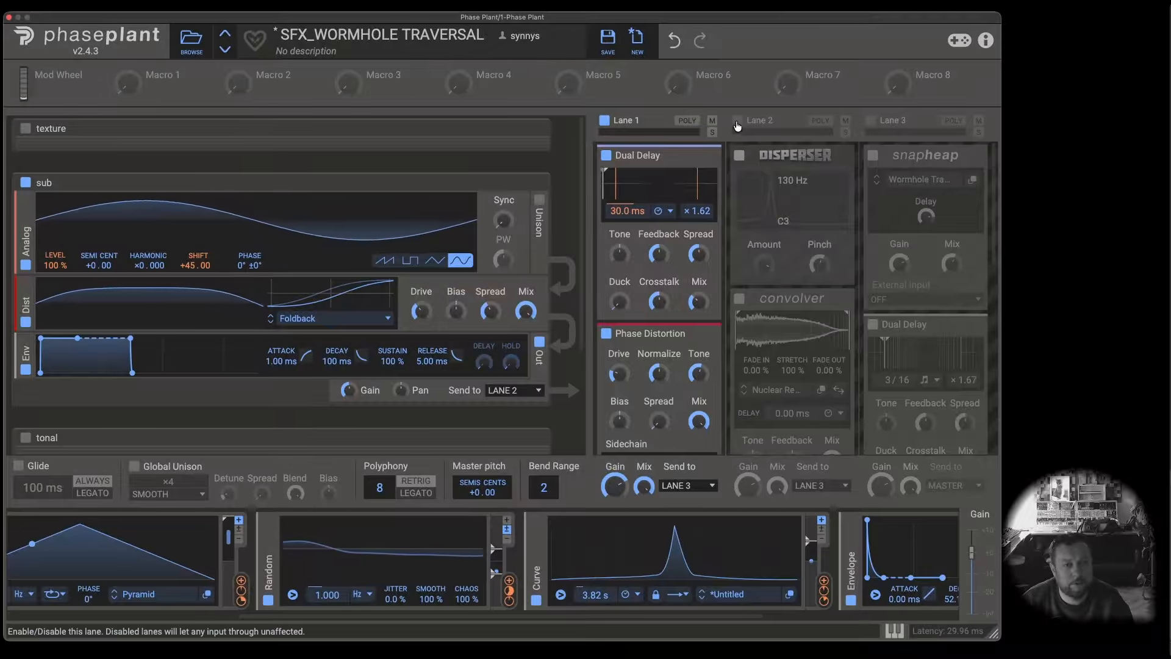
{"action": "left_click", "coordinate": [740, 299]}
{"action": "scroll", "coordinate": [740, 305], "scroll_direction": "down", "scroll_amount": 3}
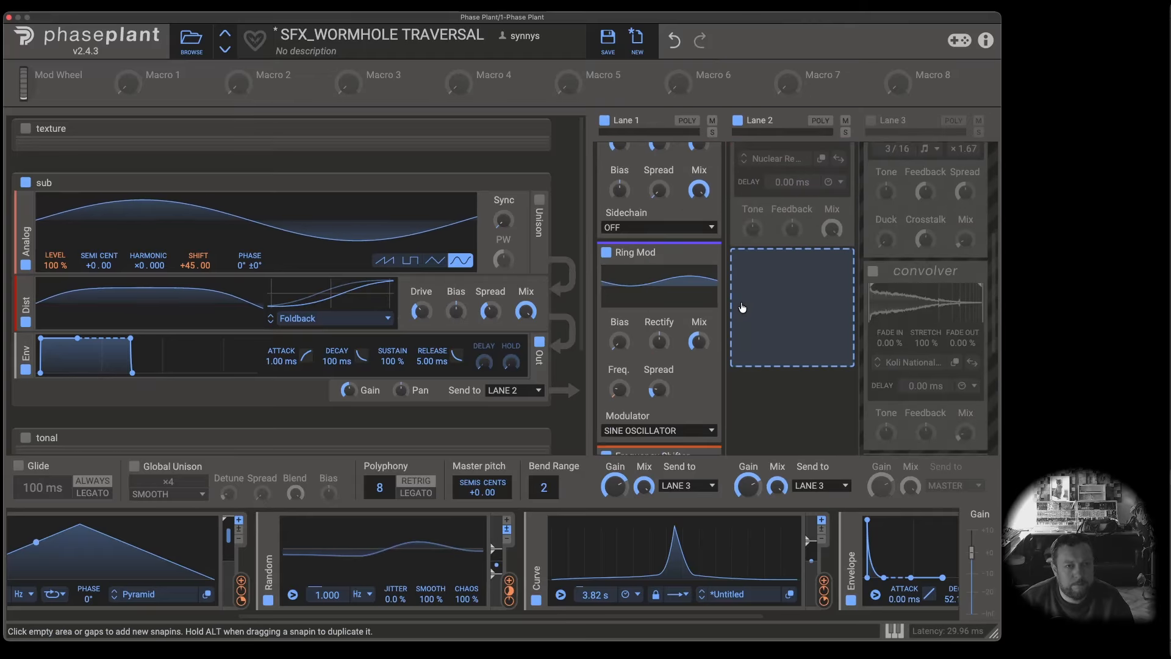
Step: Check the frequency and Pinch modulation of Lane 2's Disperser, and re-enable the Convolver below it
{"action": "scroll", "coordinate": [747, 274], "scroll_direction": "up", "scroll_amount": 3}
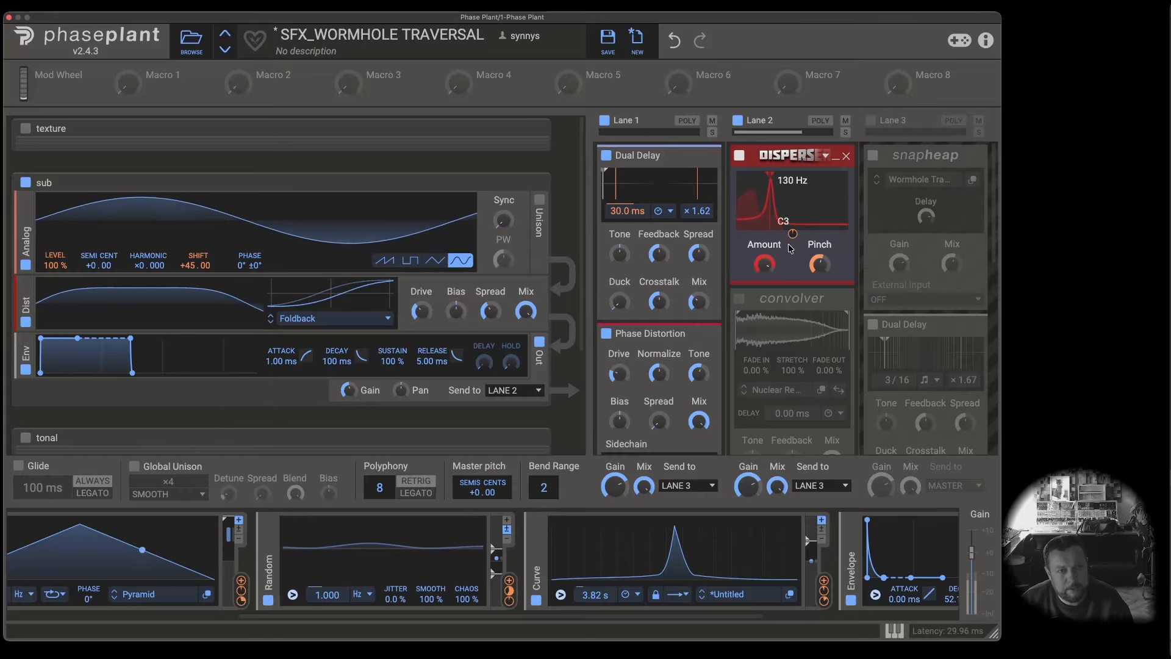
{"action": "mouse_move", "coordinate": [793, 235]}
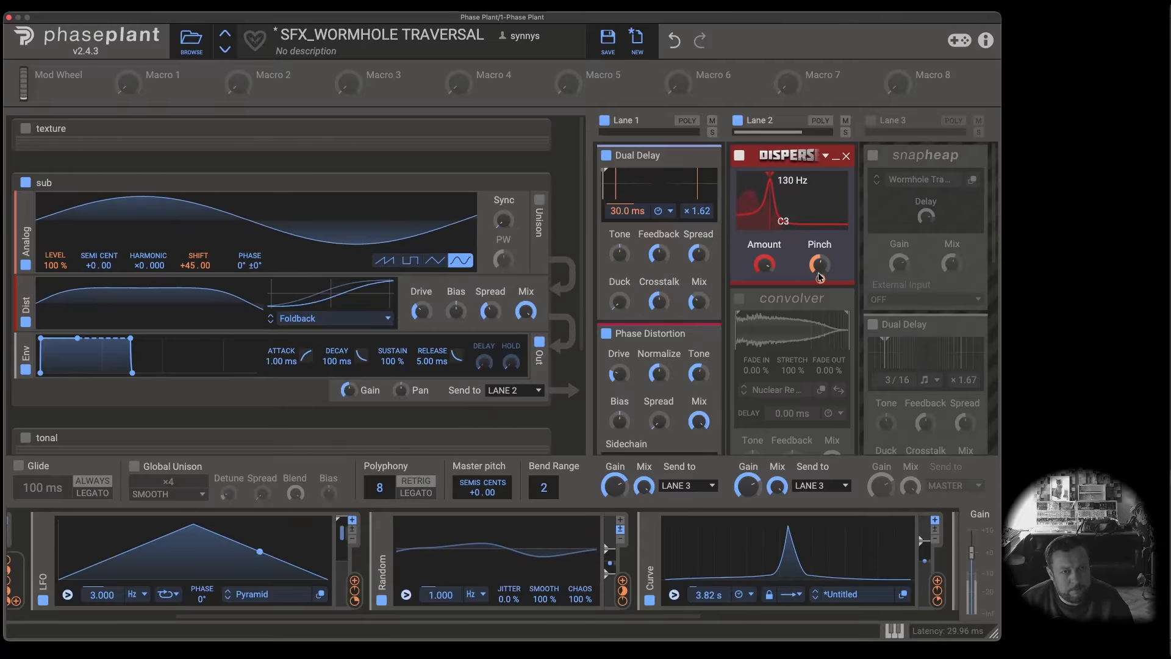
{"action": "mouse_move", "coordinate": [822, 283]}
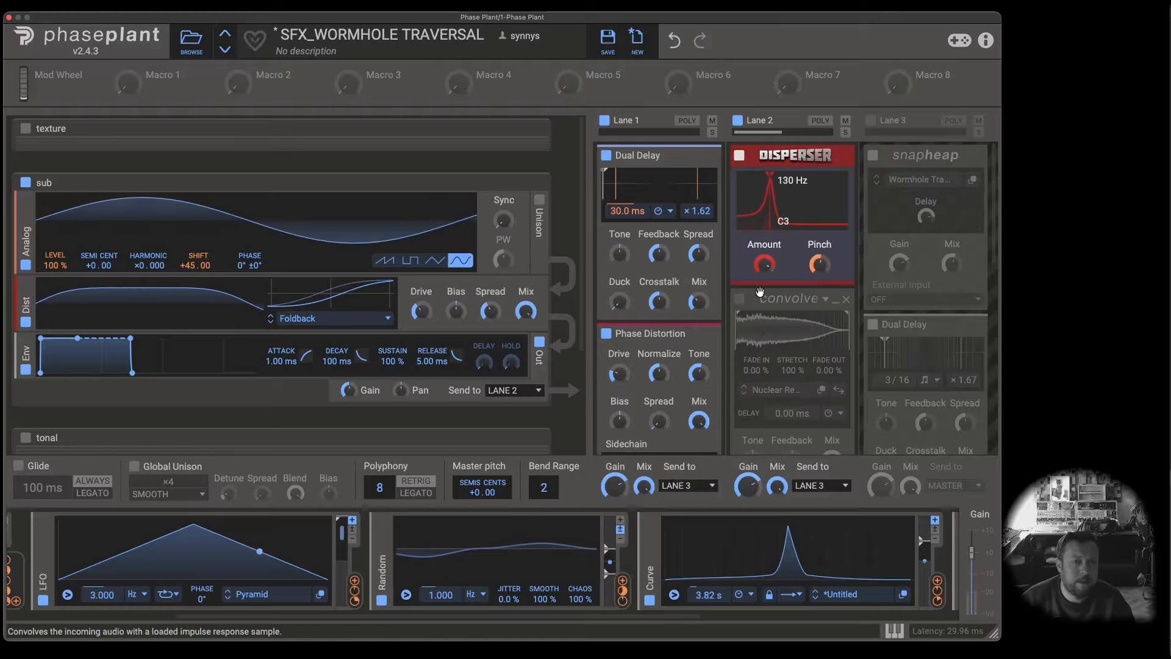
{"action": "left_click", "coordinate": [741, 300]}
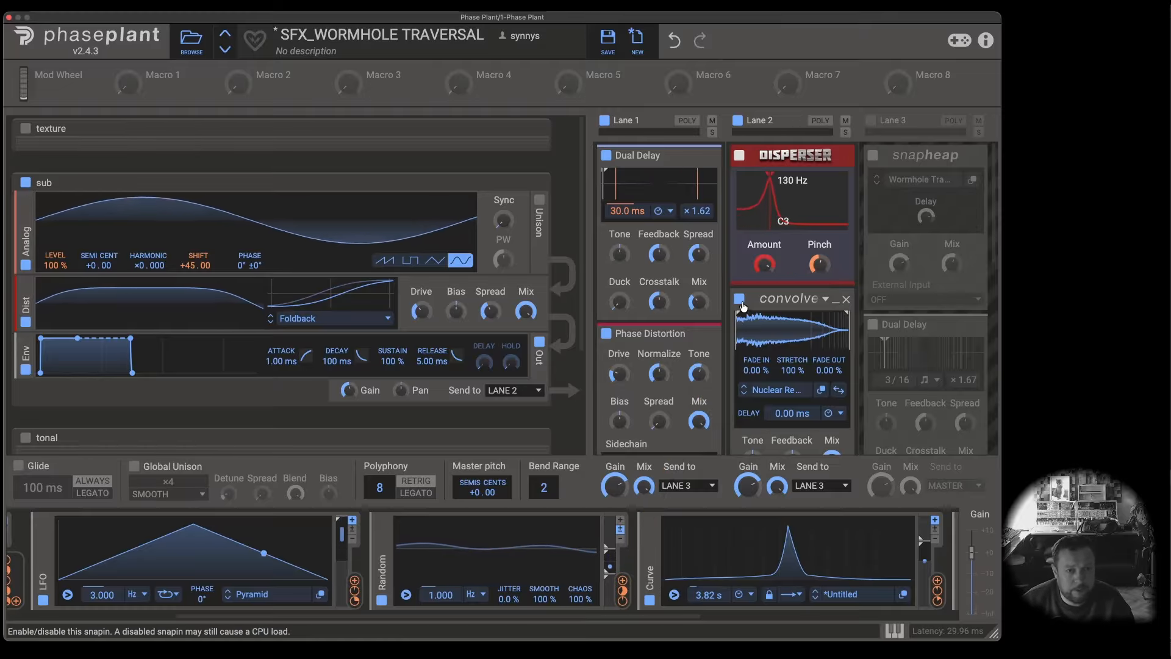
{"action": "scroll", "coordinate": [748, 342], "scroll_direction": "down", "scroll_amount": 2}
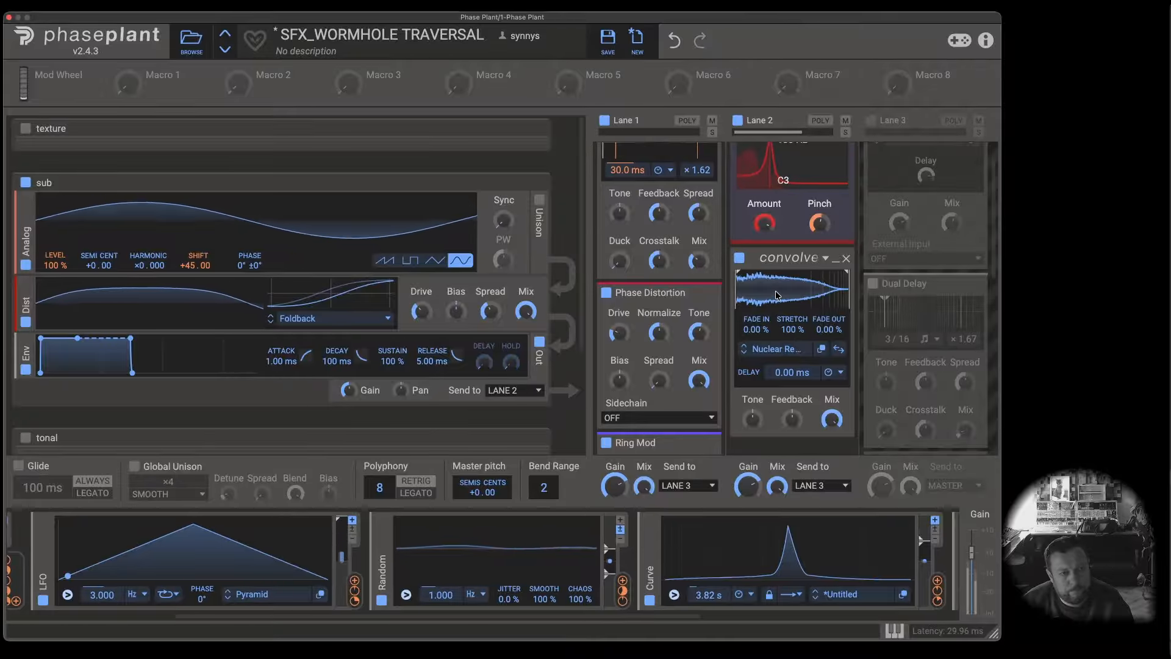
Step: Disable the sub group, enable and expand the tonal group, and bypass Lane 1
{"action": "left_click", "coordinate": [24, 185]}
{"action": "scroll", "coordinate": [25, 262], "scroll_direction": "down", "scroll_amount": 4}
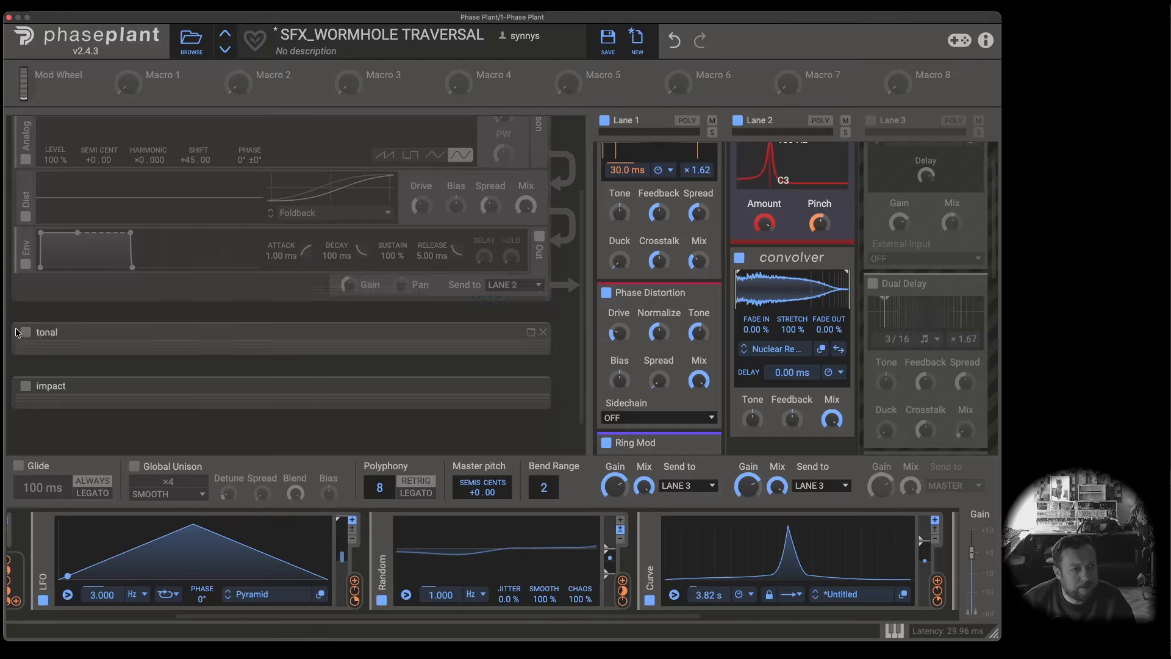
{"action": "left_click", "coordinate": [25, 333]}
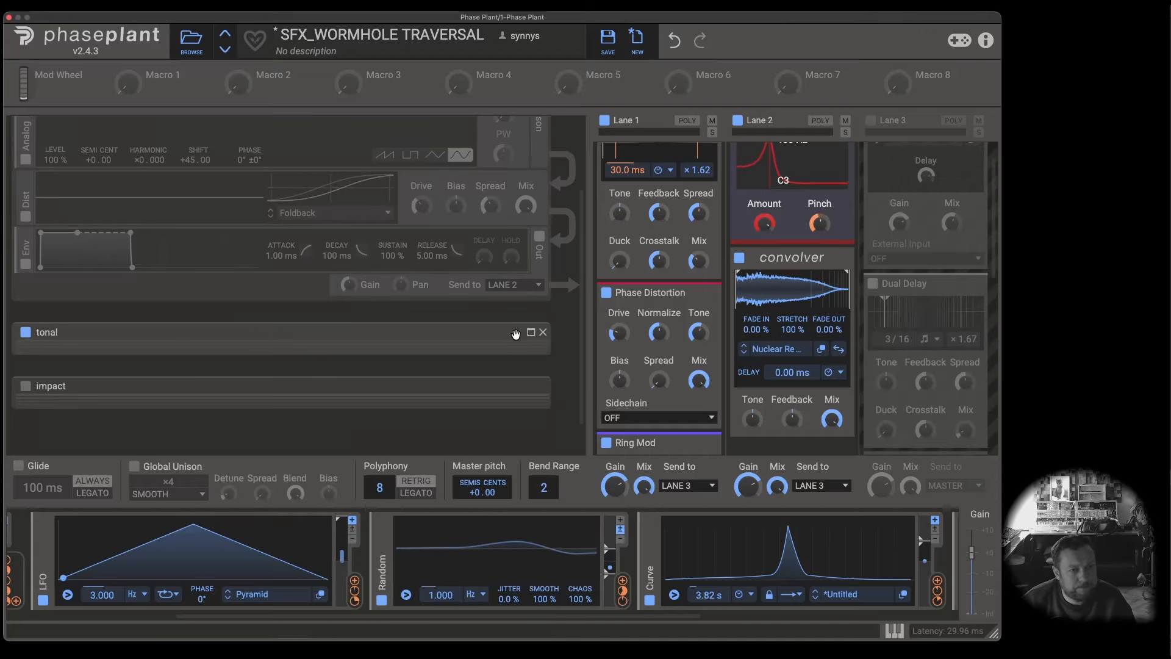
{"action": "left_click", "coordinate": [530, 333]}
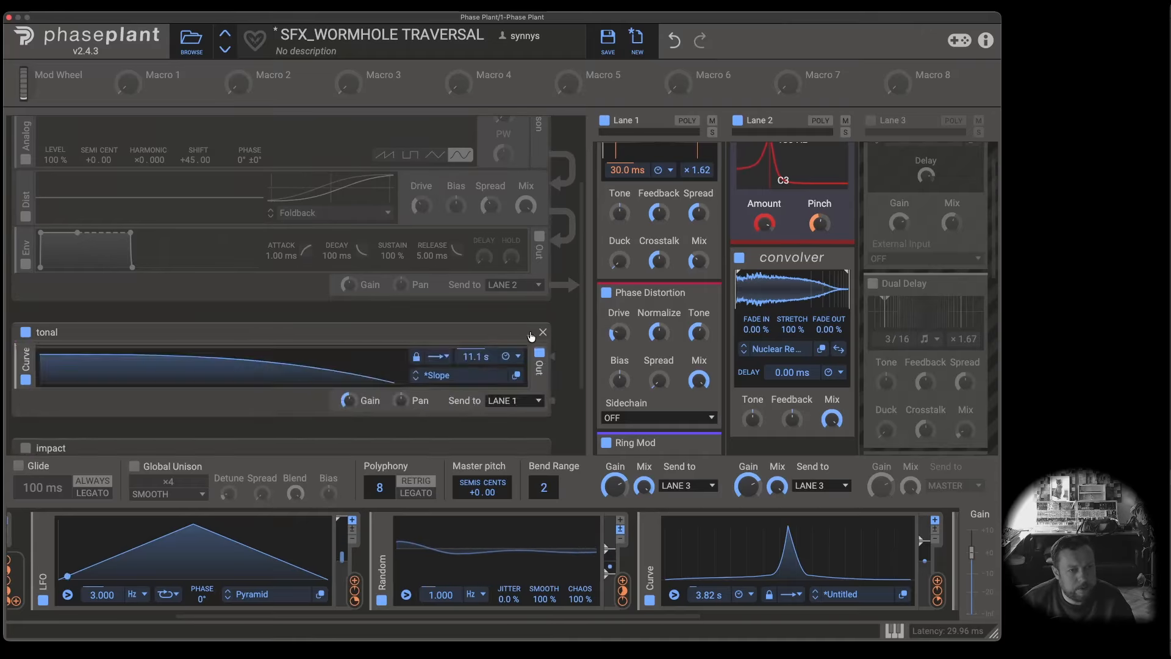
{"action": "scroll", "coordinate": [127, 302], "scroll_direction": "down", "scroll_amount": 4}
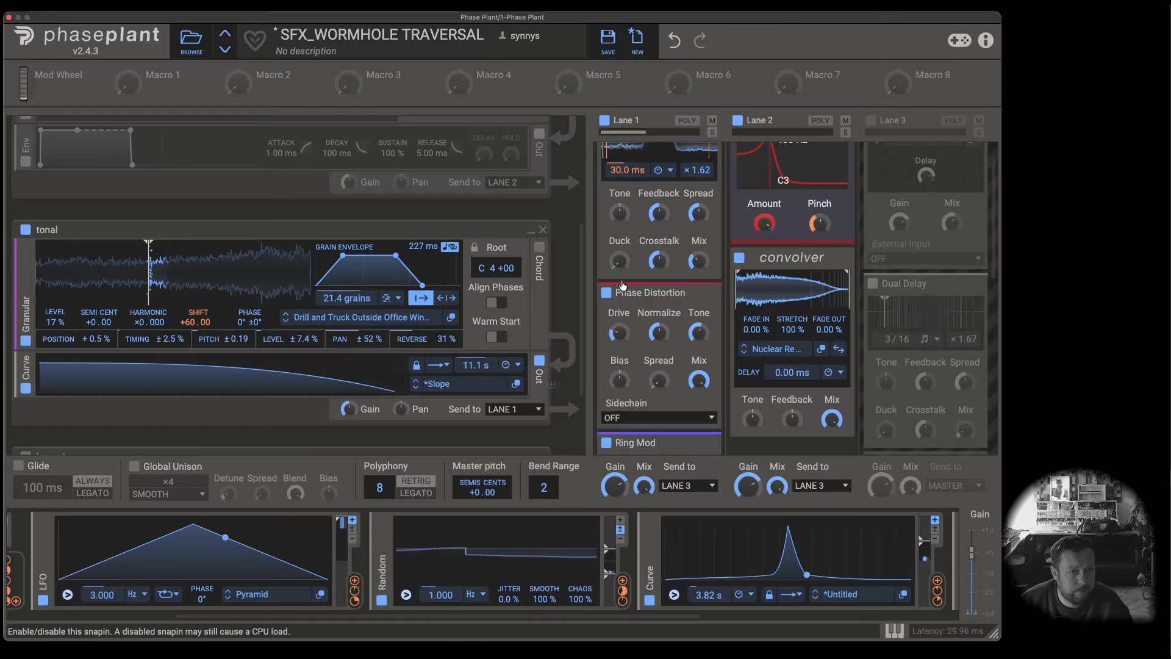
{"action": "left_click", "coordinate": [605, 121]}
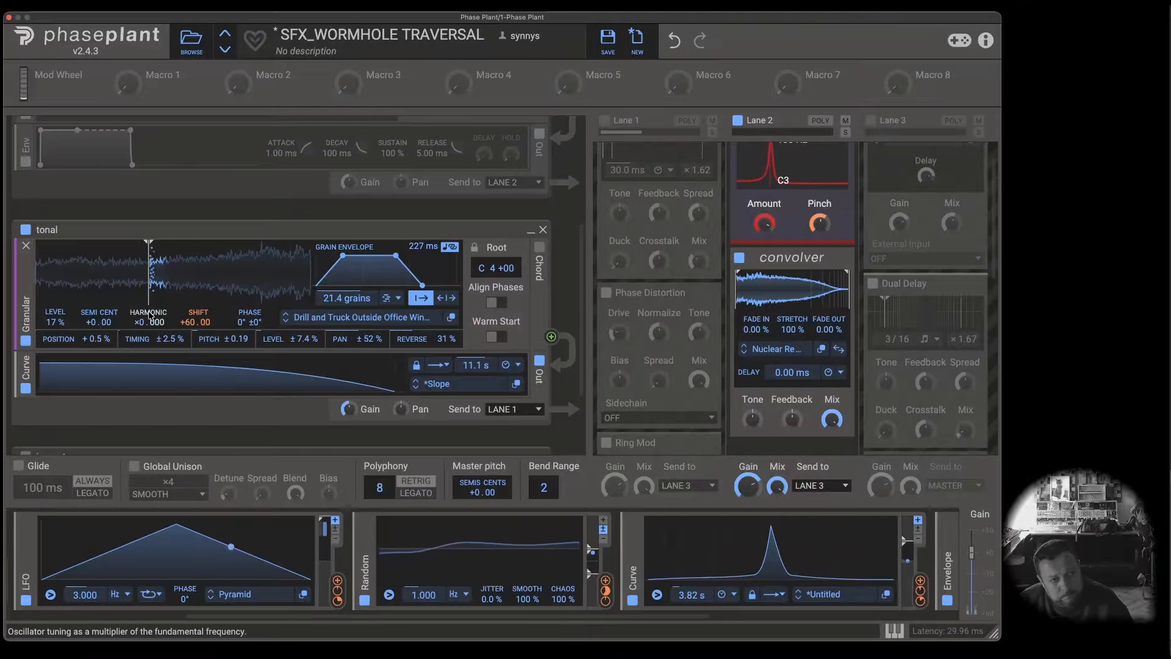
Step: Examine the shift modulation of the tonal group's Granular oscillator and its modulator sources, and re-enable Lane 1
{"action": "mouse_move", "coordinate": [192, 336]}
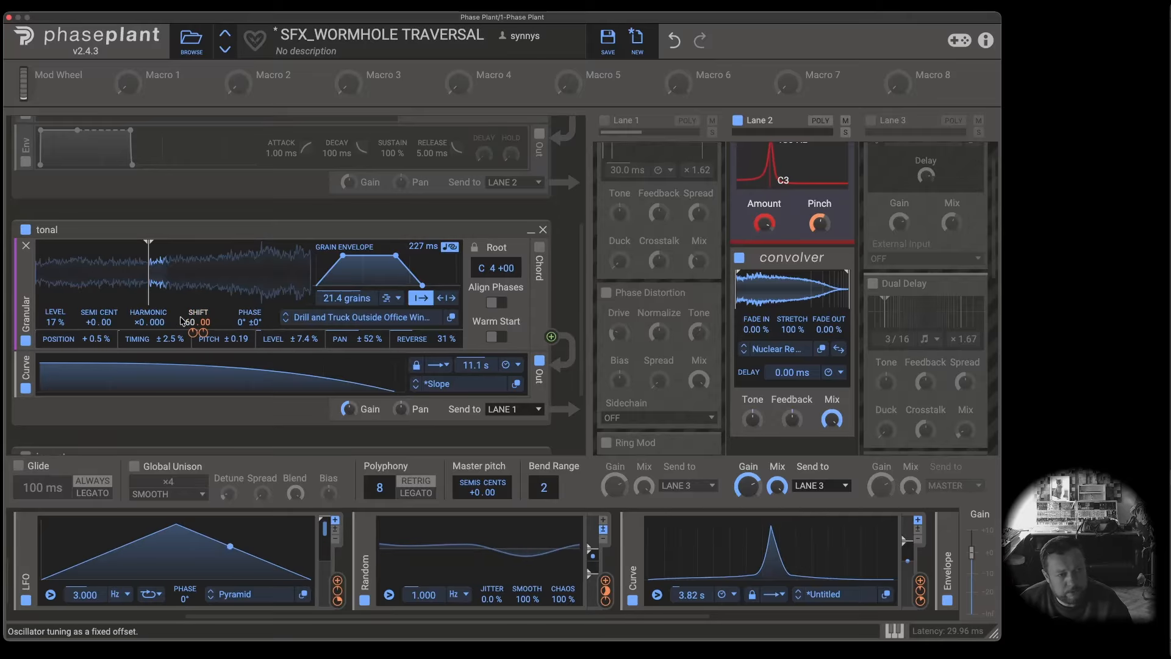
{"action": "scroll", "coordinate": [182, 316], "scroll_direction": "up", "scroll_amount": 5}
{"action": "scroll", "coordinate": [184, 327], "scroll_direction": "down", "scroll_amount": 6}
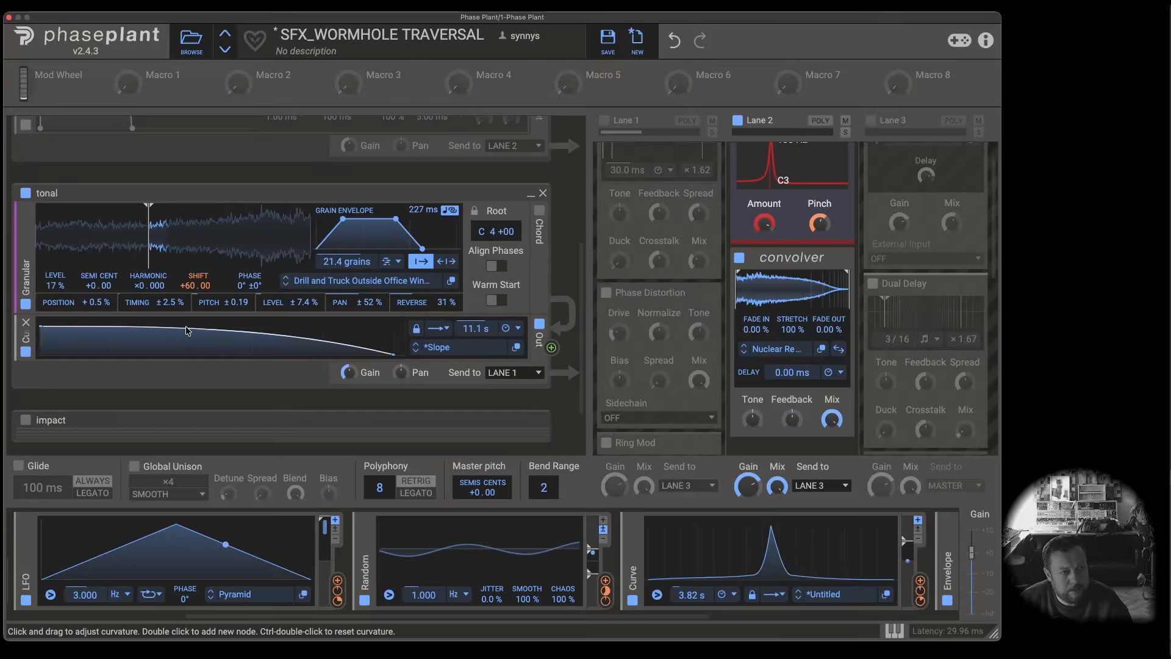
{"action": "scroll", "coordinate": [235, 519], "scroll_direction": "left", "scroll_amount": 5}
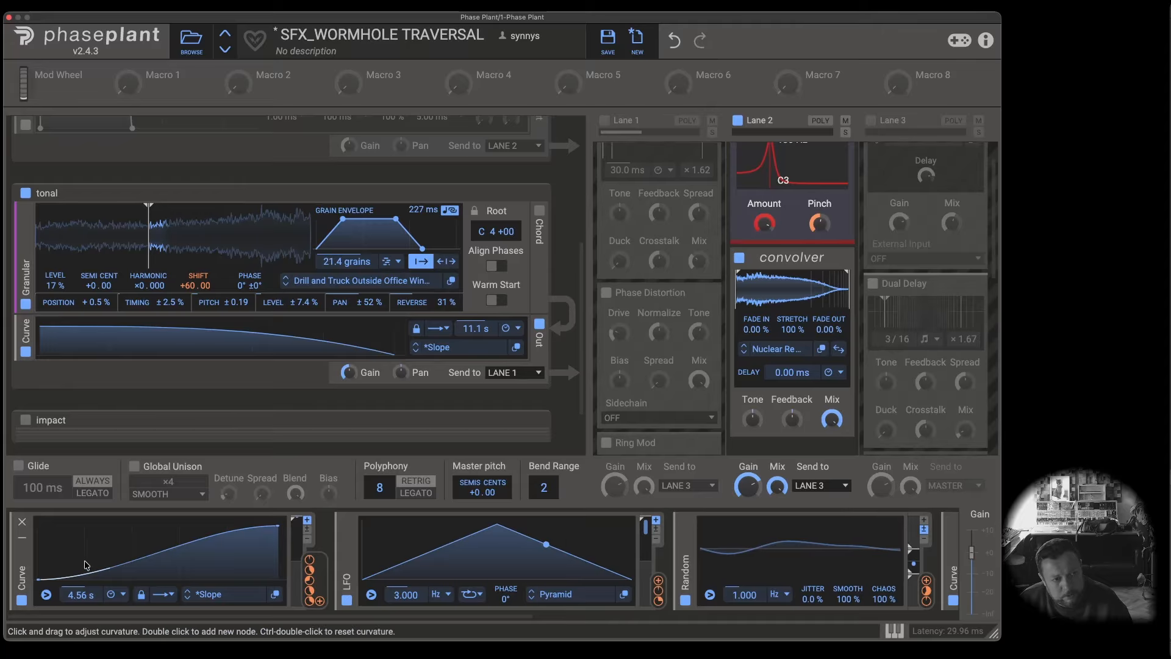
{"action": "scroll", "coordinate": [617, 545], "scroll_direction": "right", "scroll_amount": 3}
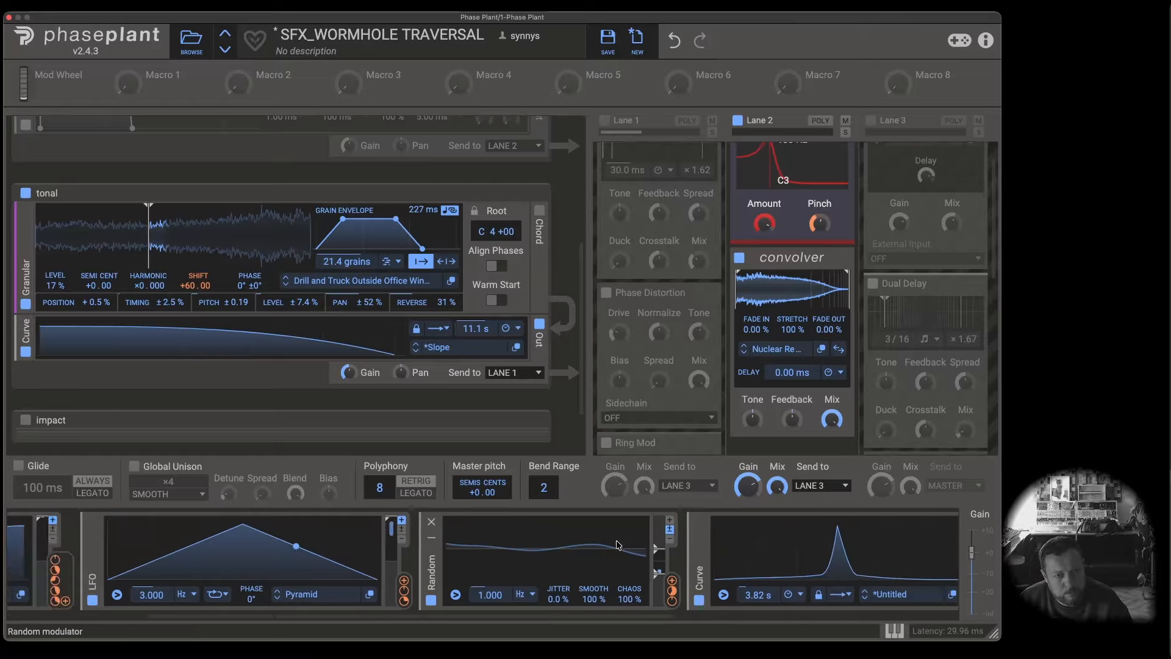
{"action": "scroll", "coordinate": [618, 545], "scroll_direction": "right", "scroll_amount": 3}
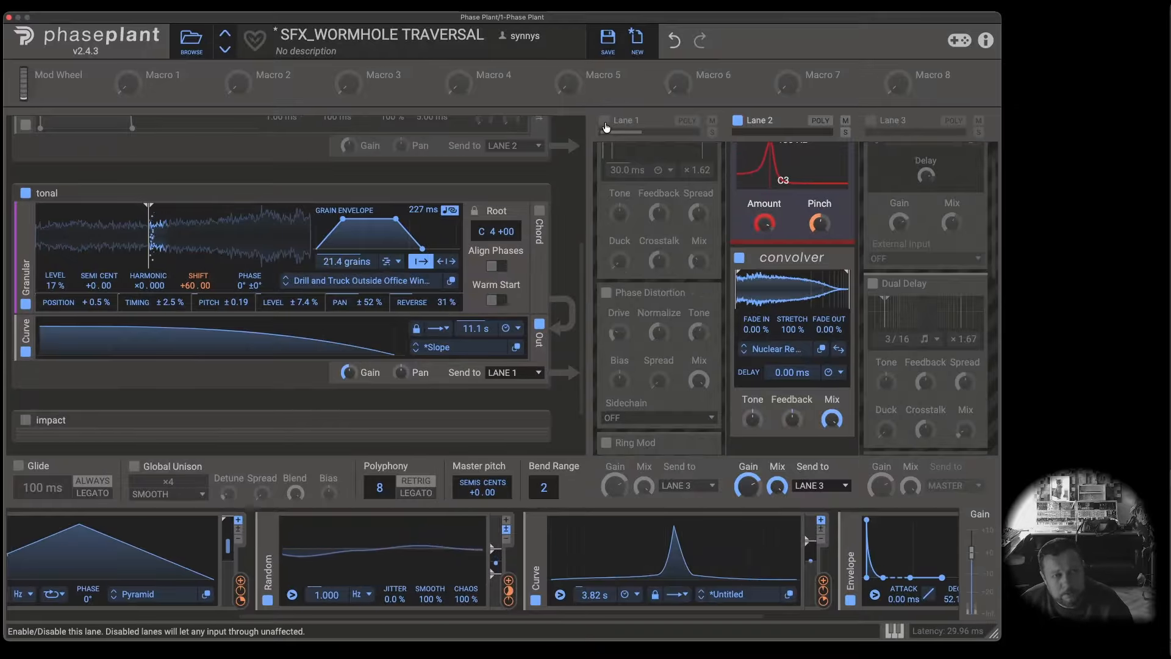
{"action": "scroll", "coordinate": [604, 125], "scroll_direction": "up", "scroll_amount": 2}
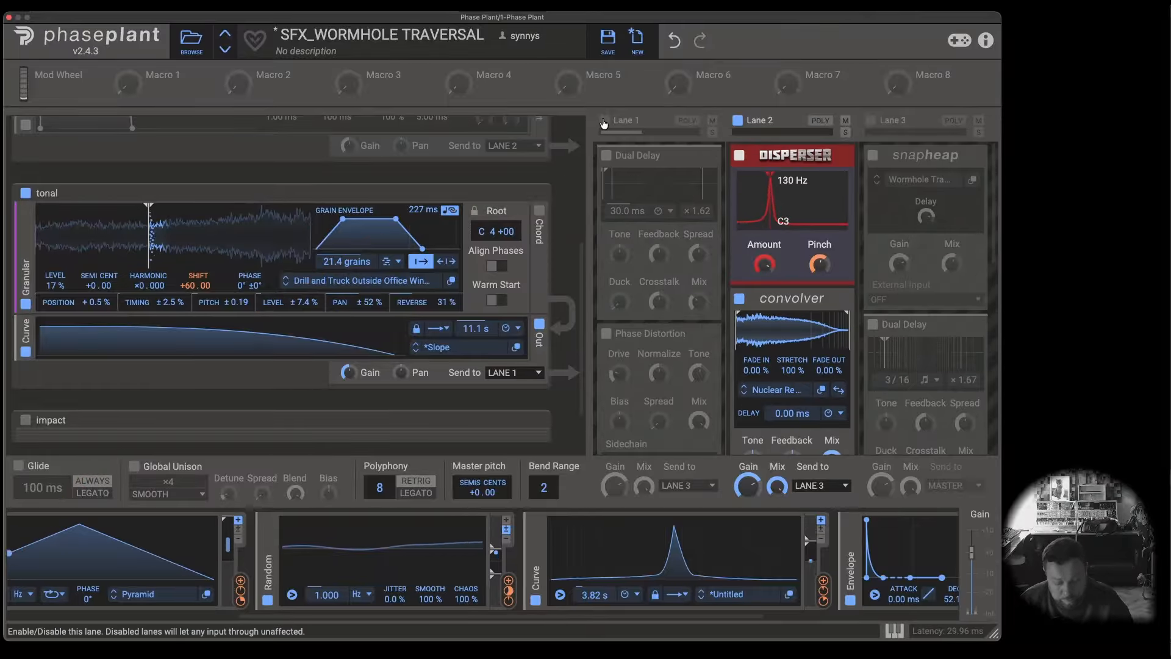
{"action": "left_click", "coordinate": [604, 122]}
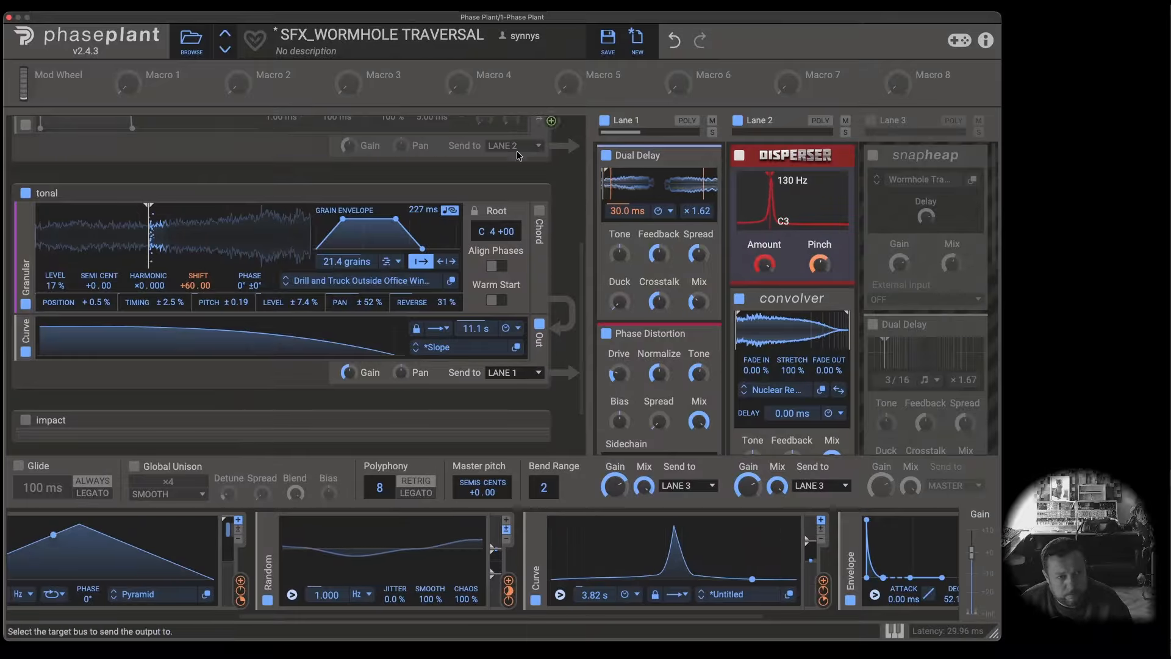
Step: Disable the tonal group and bypass Lane 1 again
{"action": "scroll", "coordinate": [137, 213], "scroll_direction": "up", "scroll_amount": 5}
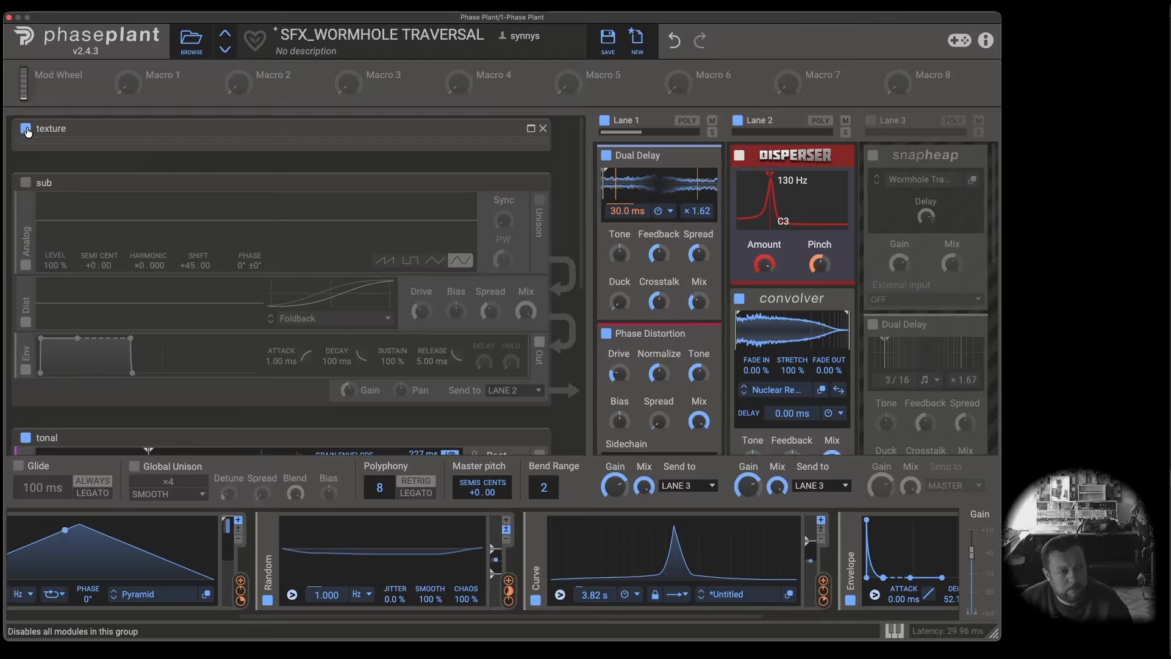
{"action": "scroll", "coordinate": [27, 240], "scroll_direction": "down", "scroll_amount": 3}
{"action": "left_click", "coordinate": [25, 325]}
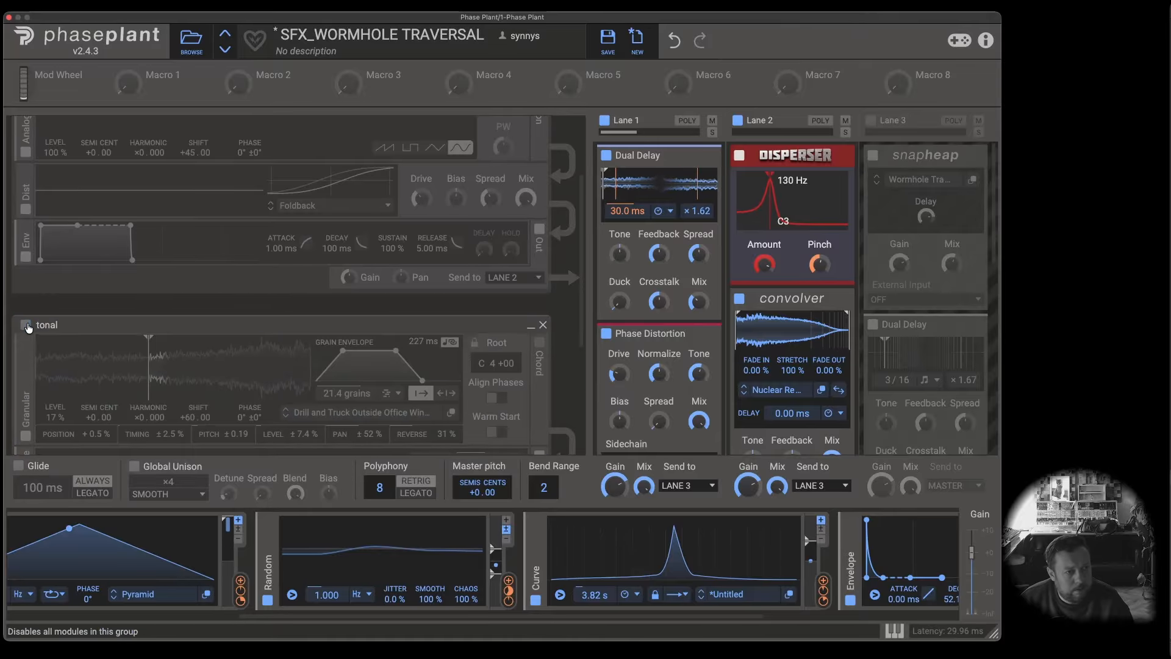
{"action": "left_click", "coordinate": [605, 120]}
Step: Expand and enable the impact group
{"action": "scroll", "coordinate": [411, 295], "scroll_direction": "down", "scroll_amount": 5}
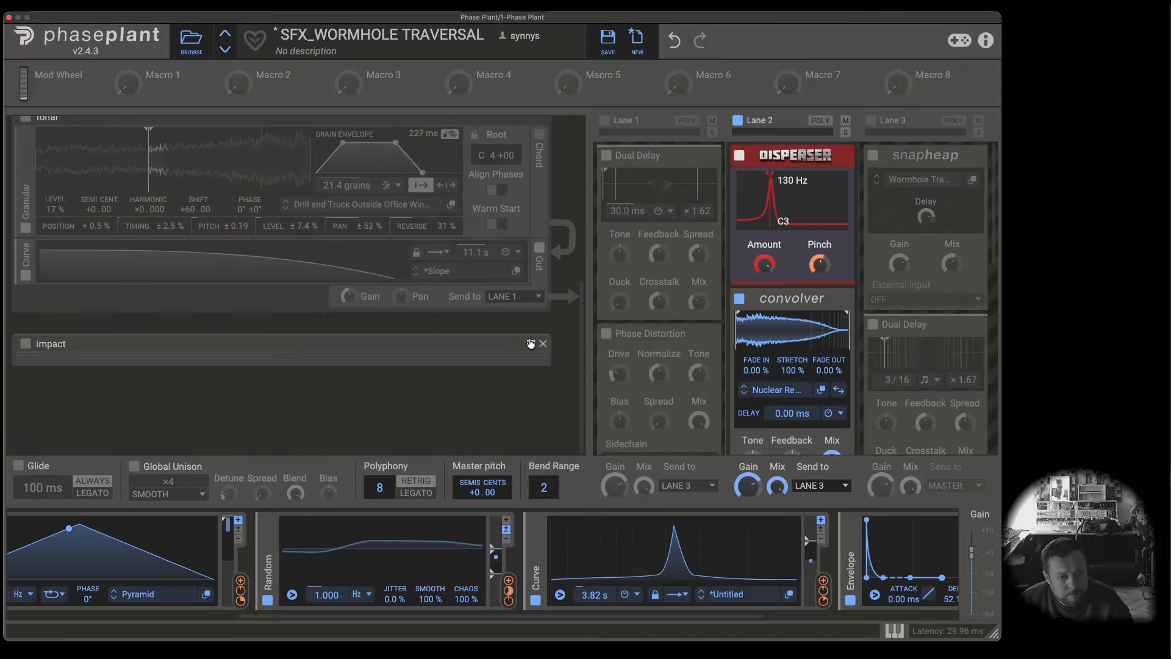
{"action": "left_click", "coordinate": [531, 343]}
{"action": "scroll", "coordinate": [396, 291], "scroll_direction": "down", "scroll_amount": 2}
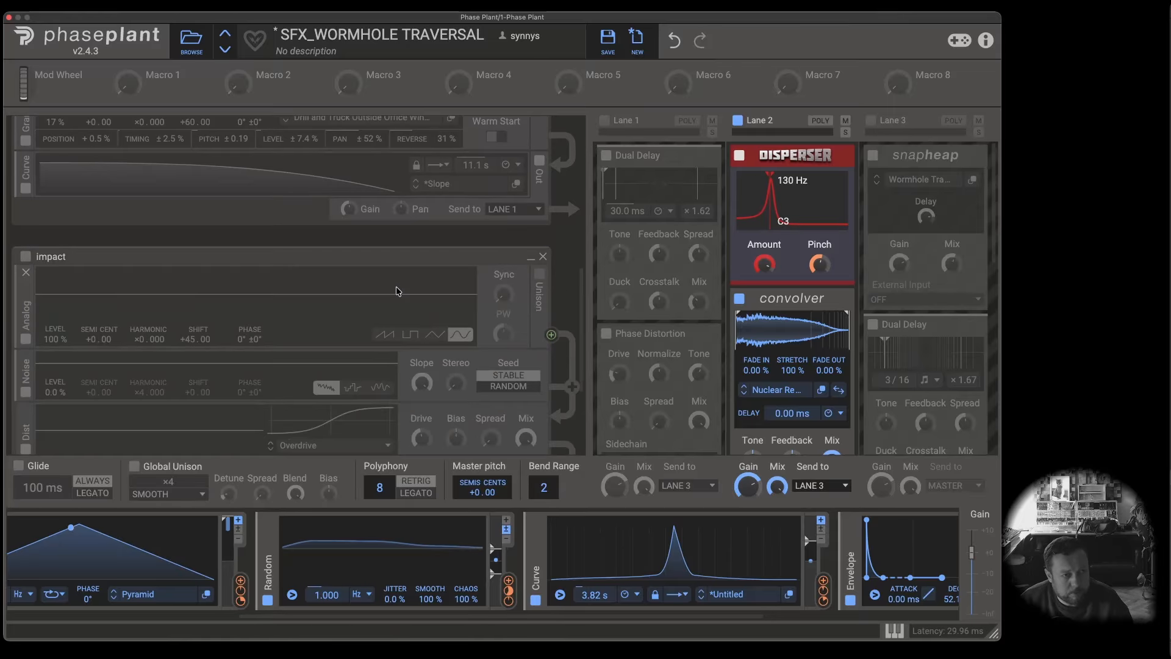
{"action": "left_click", "coordinate": [25, 257]}
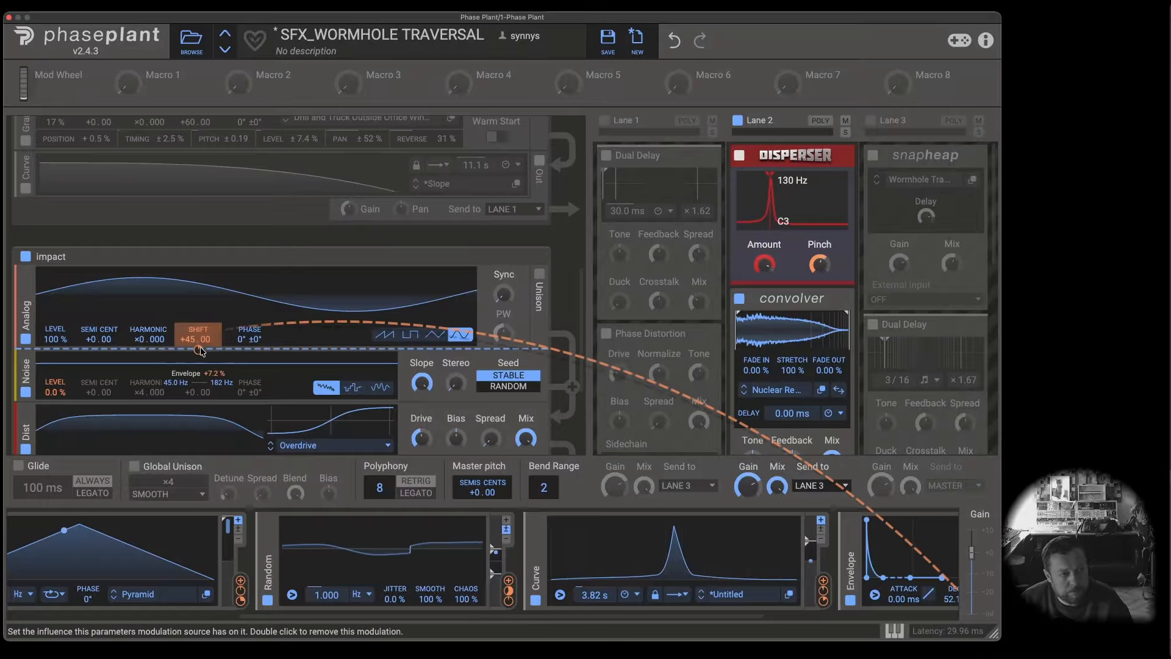
Step: Examine the modulation on the Analog shift and Noise level of the impact group, and the Curve and Envelope modulators
{"action": "scroll", "coordinate": [502, 573], "scroll_direction": "left", "scroll_amount": 2}
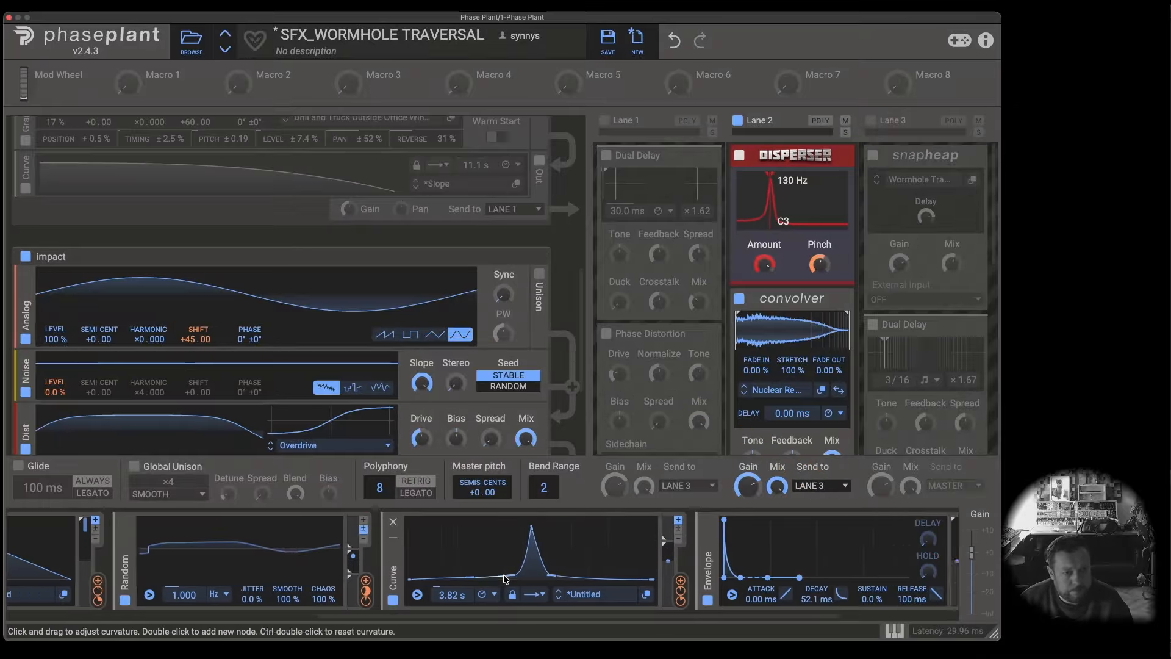
{"action": "scroll", "coordinate": [502, 573], "scroll_direction": "right", "scroll_amount": 7}
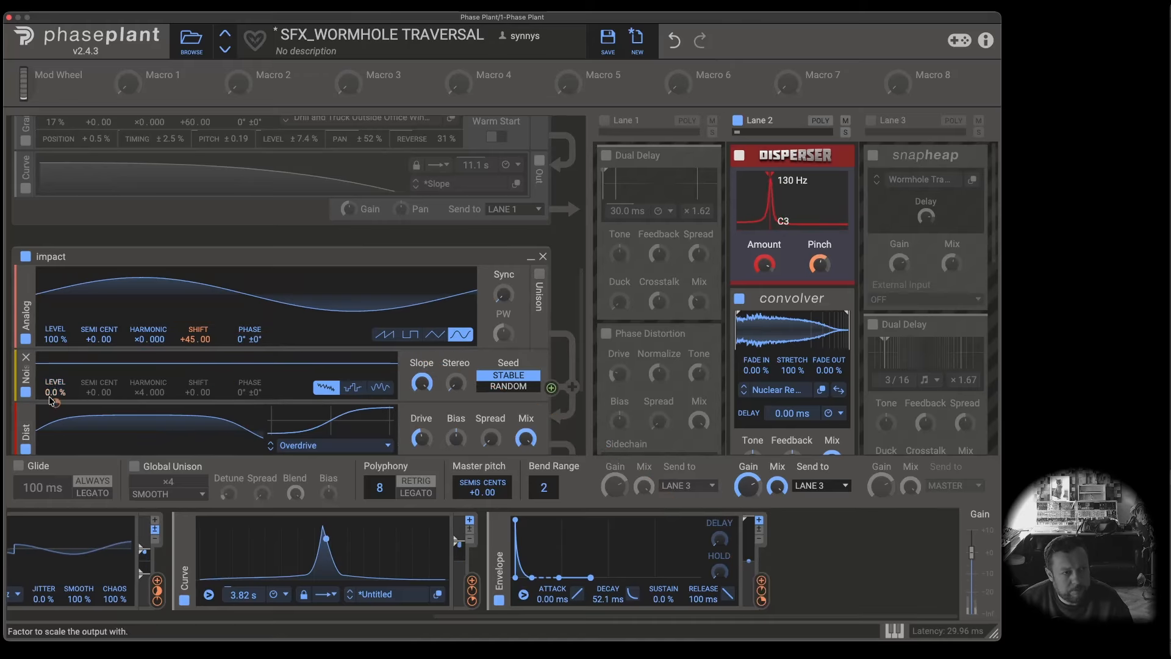
{"action": "mouse_move", "coordinate": [54, 405]}
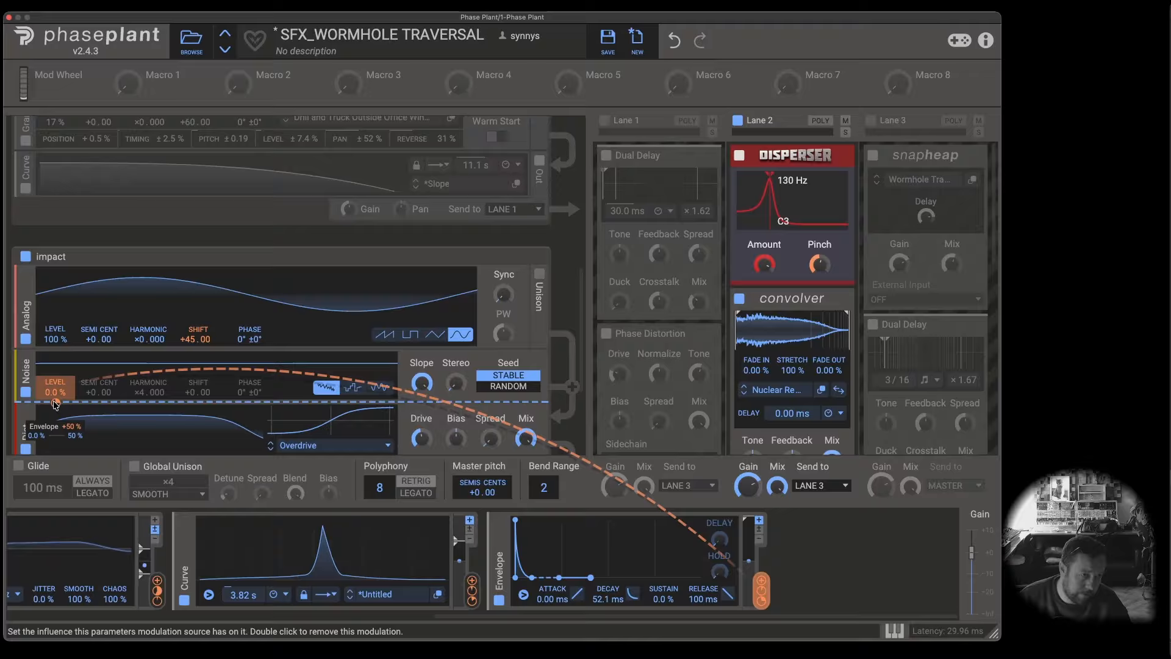
Step: Check the impact group's distortion, envelope and output routing, and compare its sound with Lane 2 bypassed and re-enabled
{"action": "scroll", "coordinate": [156, 429], "scroll_direction": "down", "scroll_amount": 1}
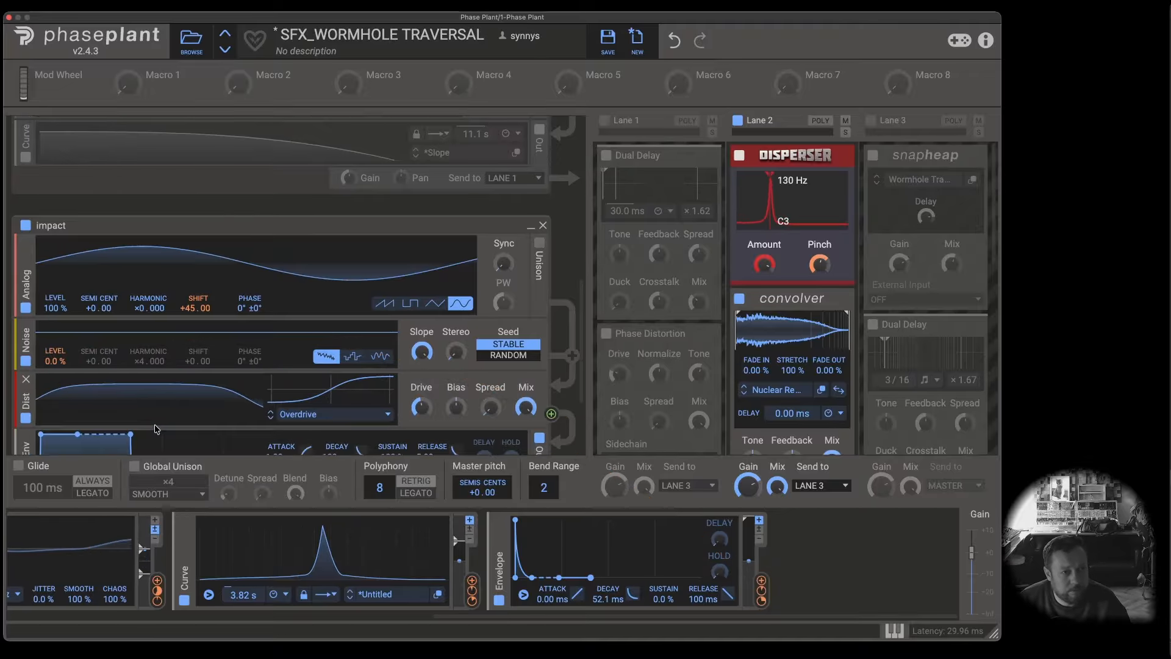
{"action": "scroll", "coordinate": [234, 411], "scroll_direction": "down", "scroll_amount": 2}
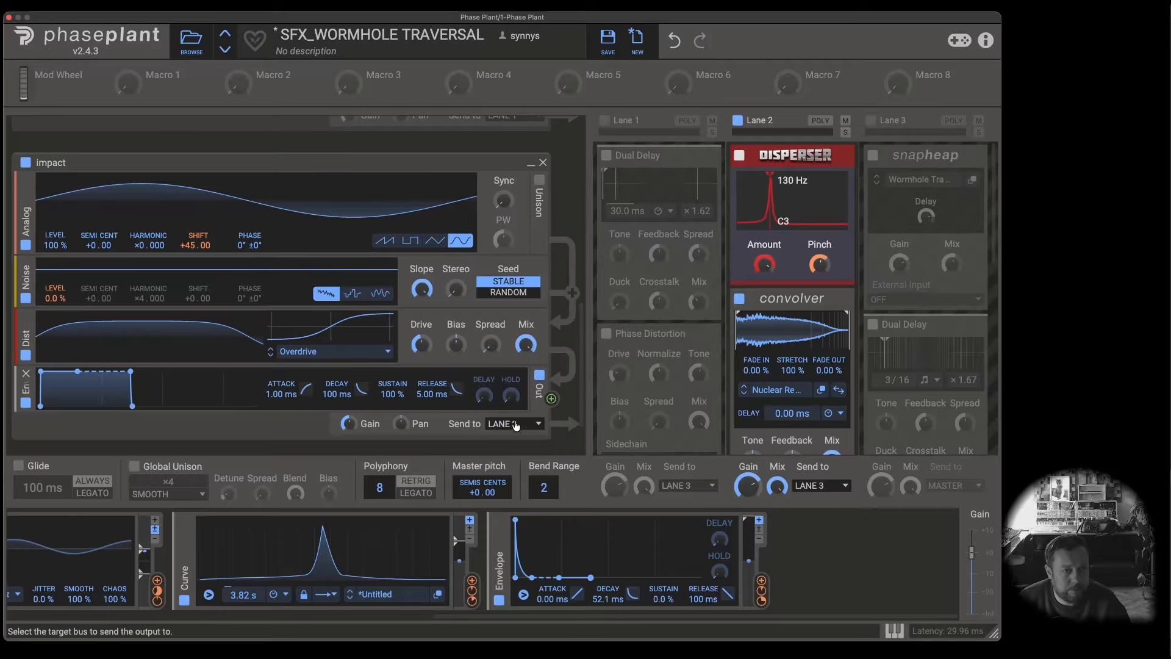
{"action": "left_click", "coordinate": [738, 121]}
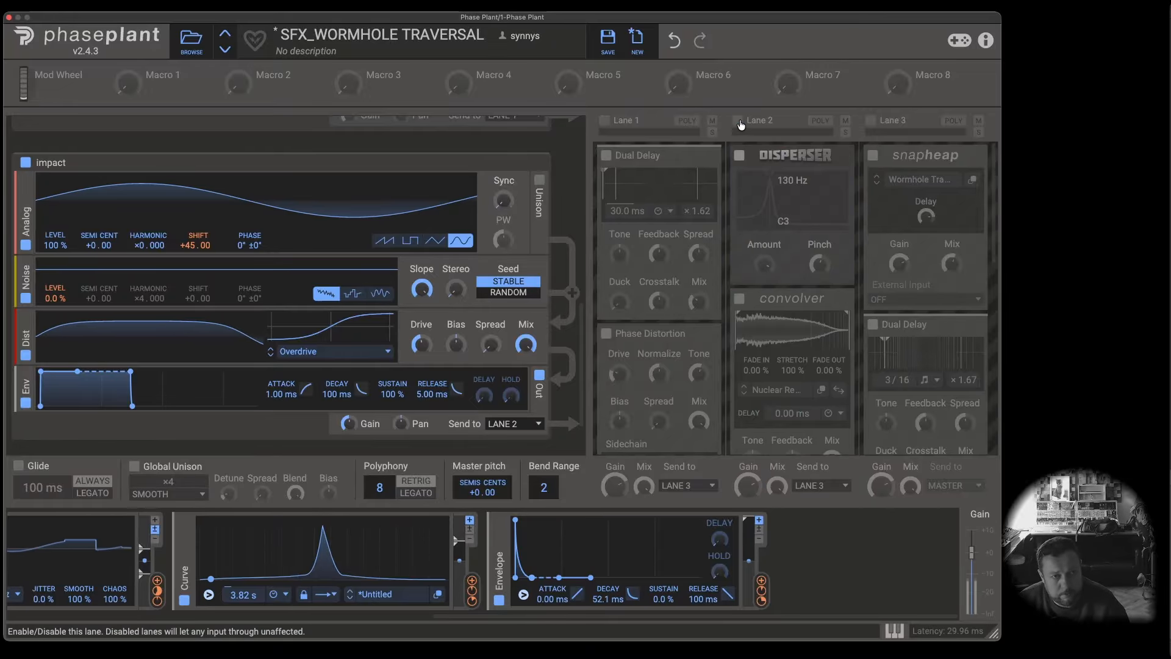
{"action": "left_click", "coordinate": [739, 121]}
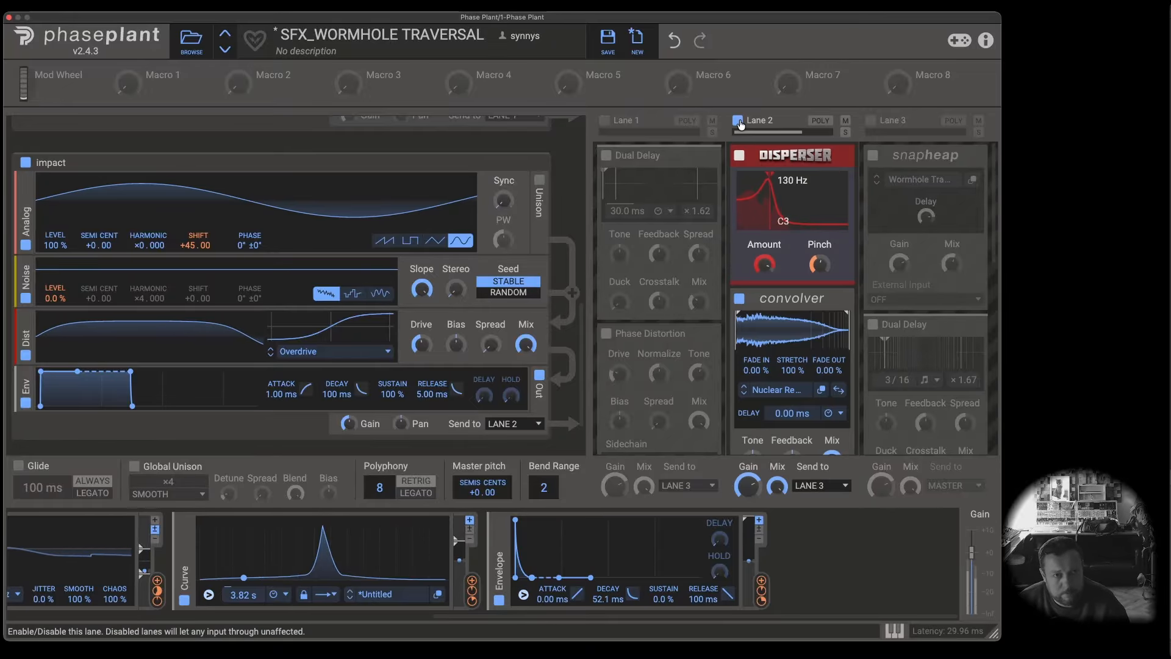
Step: Re-enable Lane 1 and the texture, sub and tonal groups alongside the impact group
{"action": "left_click", "coordinate": [604, 120]}
{"action": "scroll", "coordinate": [193, 283], "scroll_direction": "up", "scroll_amount": 10}
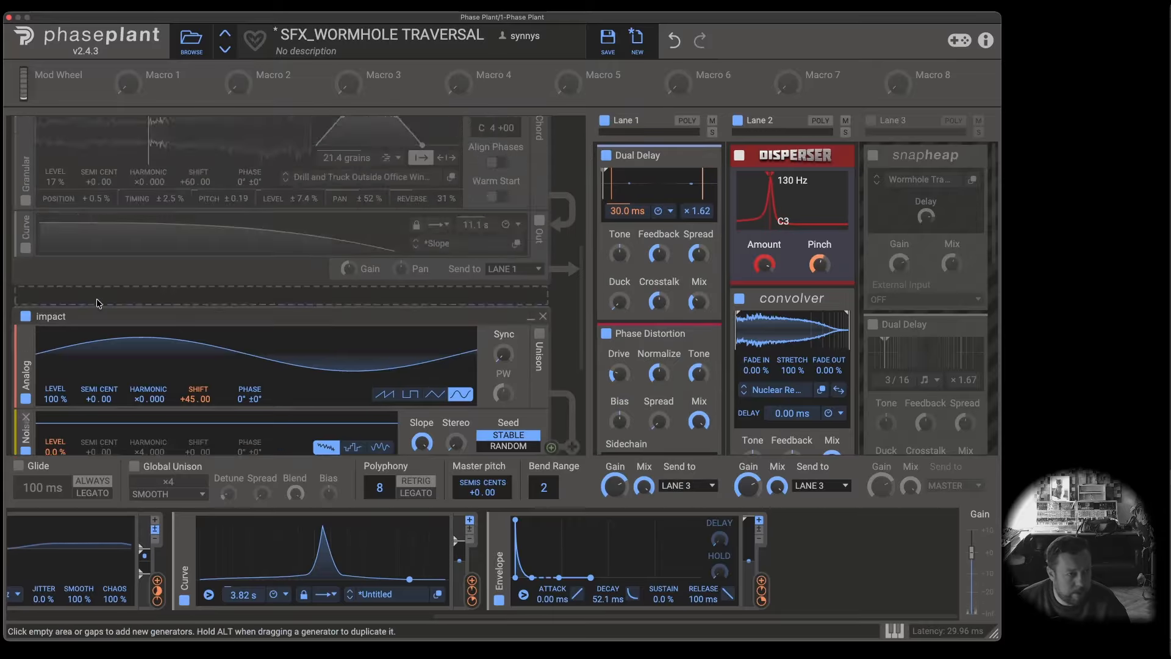
{"action": "left_click", "coordinate": [26, 121]}
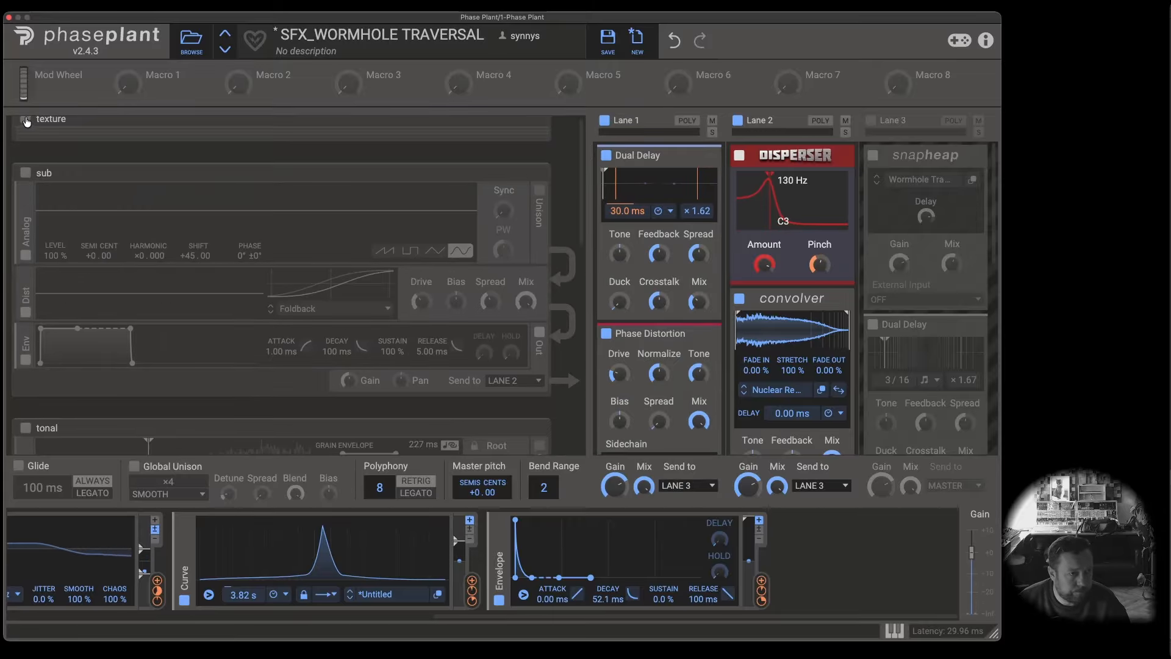
{"action": "left_click", "coordinate": [25, 173]}
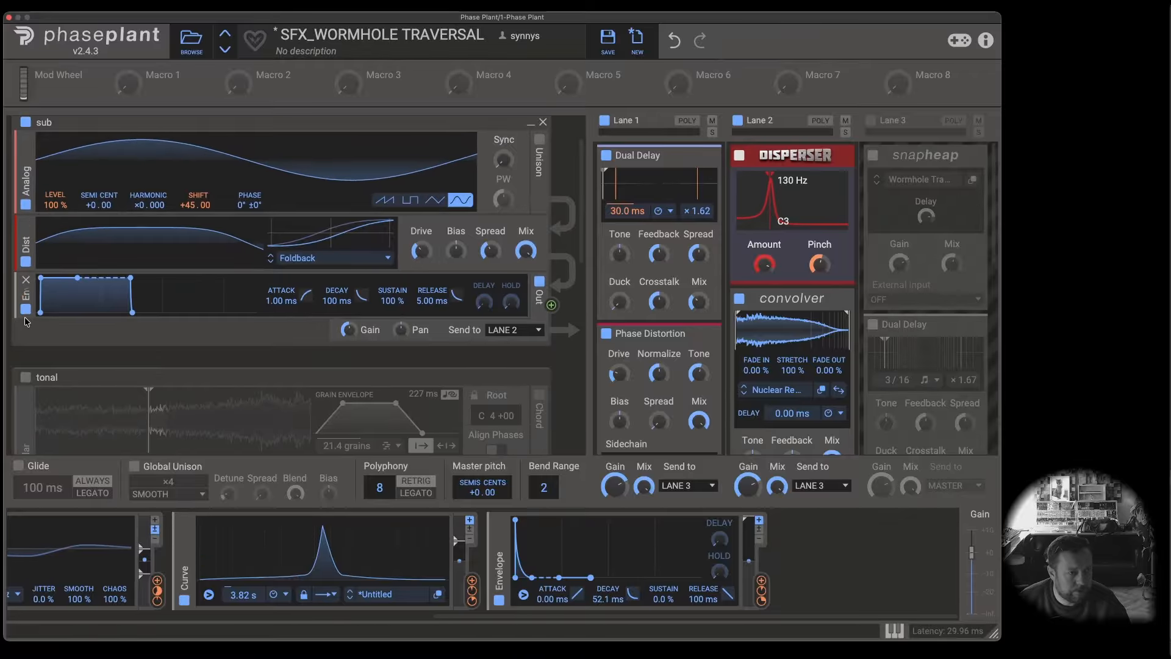
{"action": "left_click", "coordinate": [26, 377]}
{"action": "scroll", "coordinate": [76, 331], "scroll_direction": "down", "scroll_amount": 5}
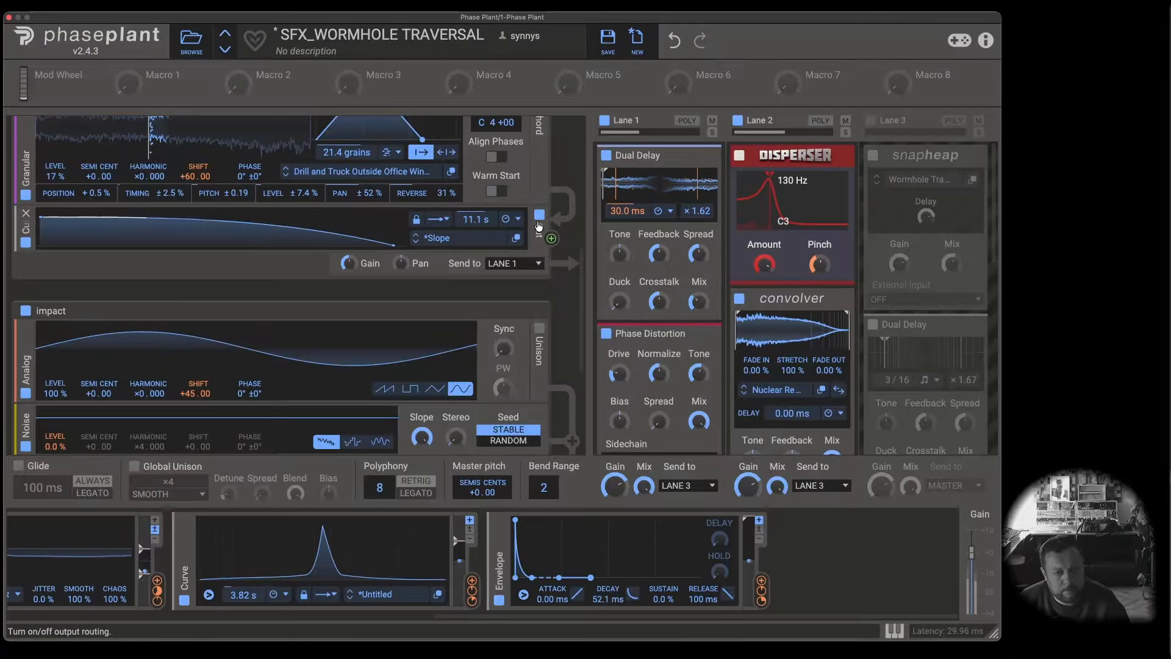
Step: Enable Lane 3 and examine the effect chain of its Wormhole Traversal Snap Heap in a separate window, closing it when done
{"action": "left_click", "coordinate": [872, 122]}
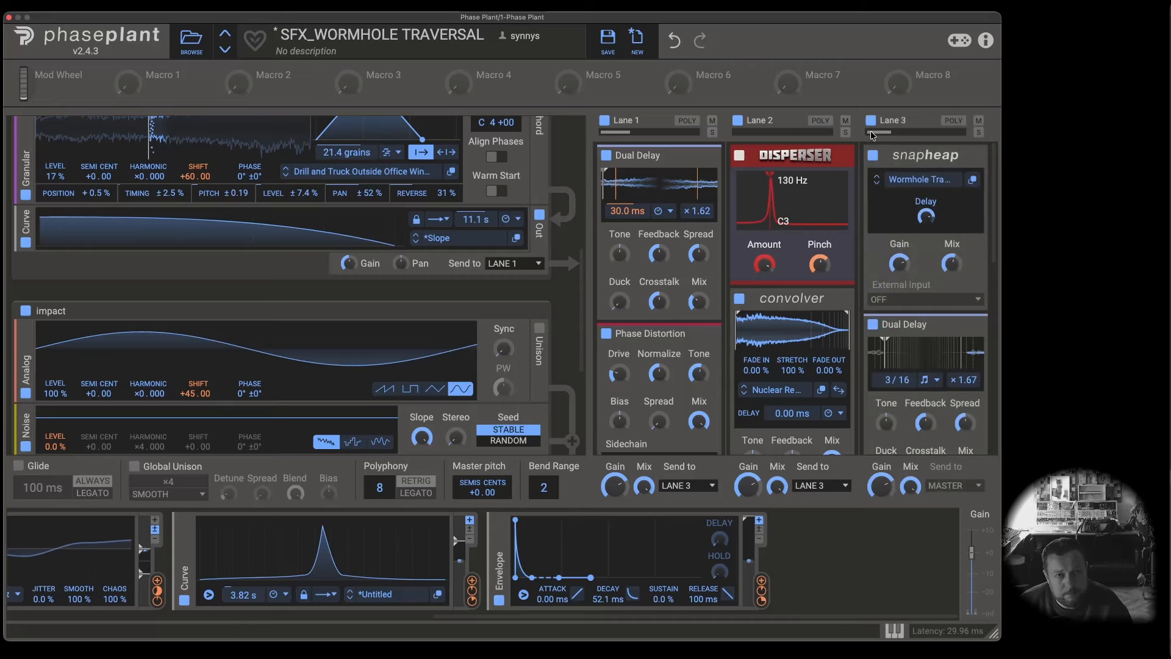
{"action": "left_click", "coordinate": [965, 183]}
{"action": "left_click_drag", "start_coordinate": [1013, 225], "coordinate": [151, 60]}
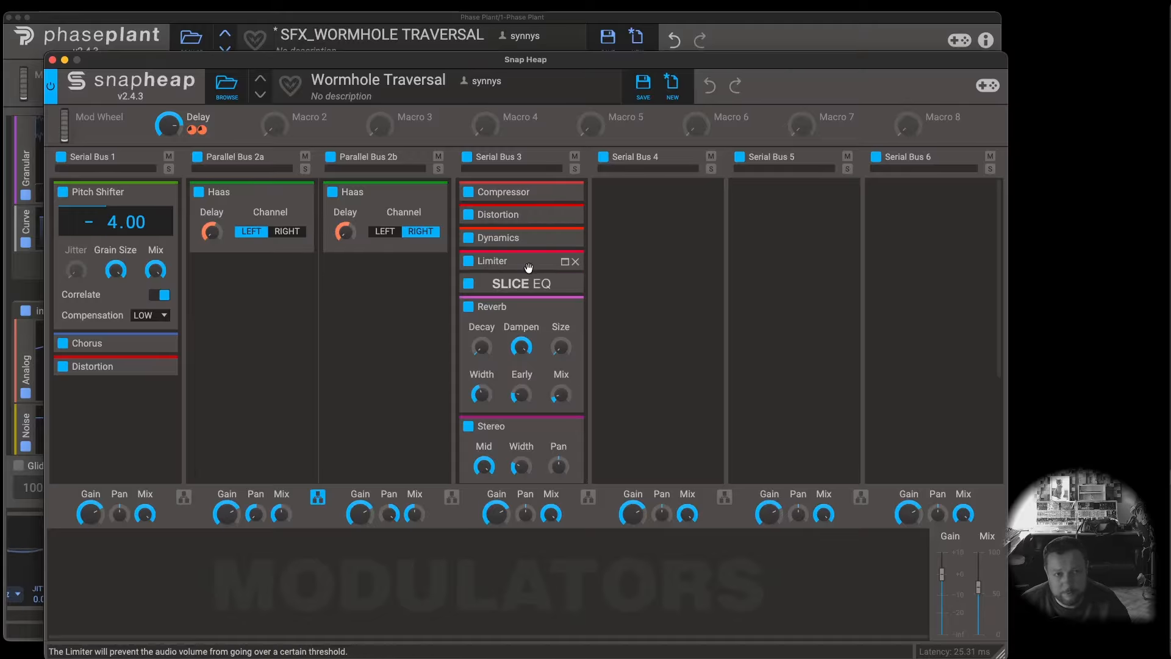
{"action": "scroll", "coordinate": [528, 269], "scroll_direction": "down", "scroll_amount": 5}
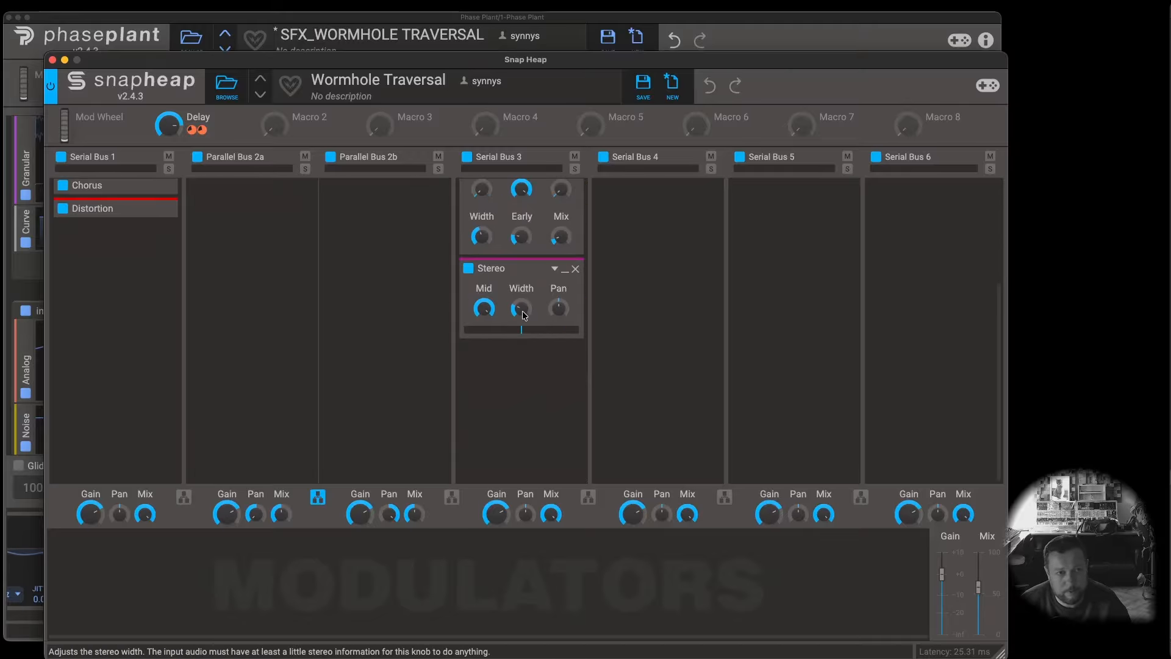
{"action": "left_click", "coordinate": [52, 60]}
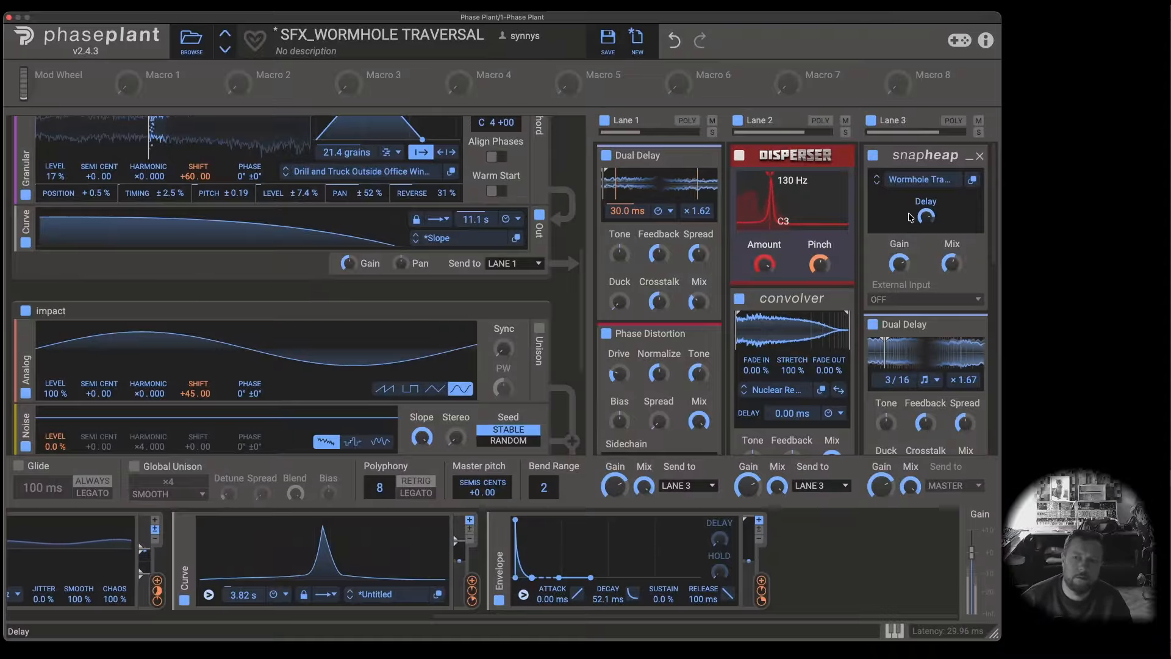
Step: Examine the Dual Delay and Convolver below the Snap Heap in Lane 3
{"action": "scroll", "coordinate": [909, 215], "scroll_direction": "down", "scroll_amount": 4}
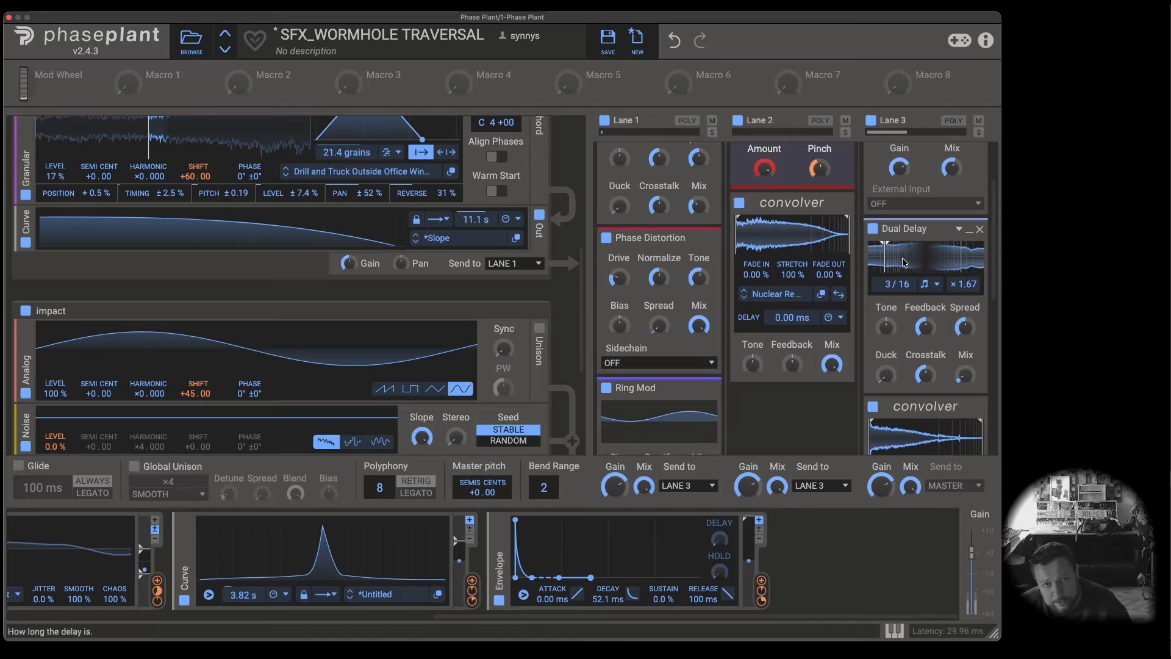
{"action": "scroll", "coordinate": [928, 365], "scroll_direction": "down", "scroll_amount": 10}
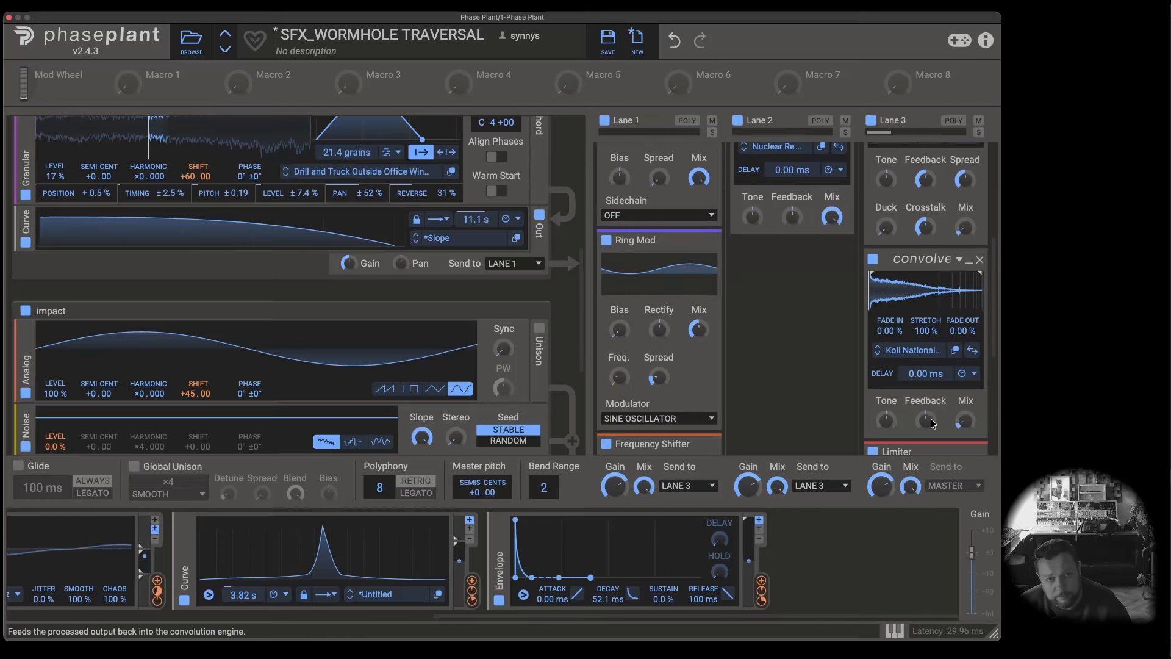